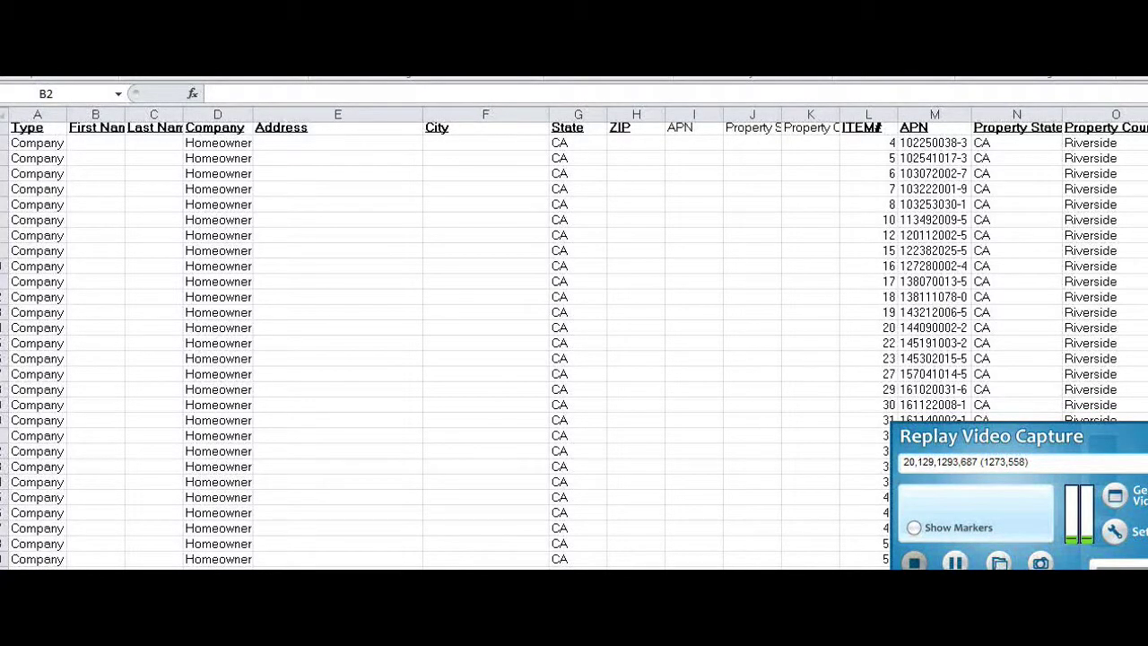
# Step: Examine the columns of the property list from First Name across to SITUS and the empty columns beyond it
pyautogui.click(95, 142)
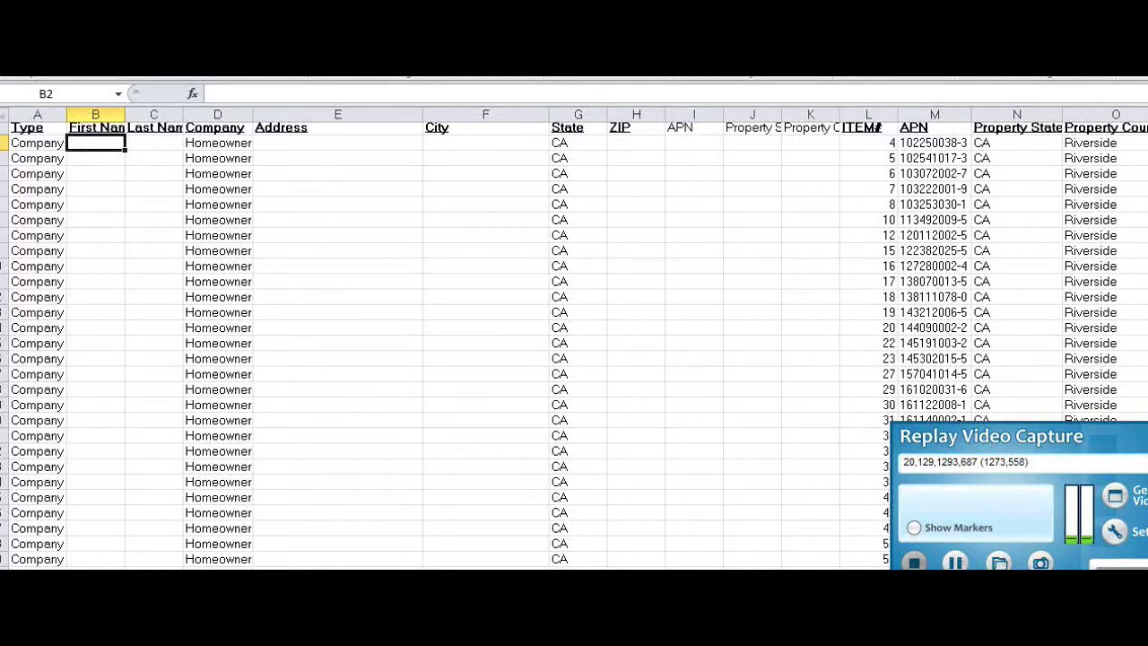
pyautogui.press('Right')
pyautogui.press('Right')
pyautogui.press('Right')
pyautogui.press('Right')
pyautogui.press('Right')
pyautogui.press('Right')
pyautogui.press('Right')
pyautogui.press('Right')
pyautogui.press('Right')
pyautogui.press('Right')
pyautogui.press('Right')
pyautogui.press('Right')
pyautogui.press('Right')
pyautogui.press('Right')
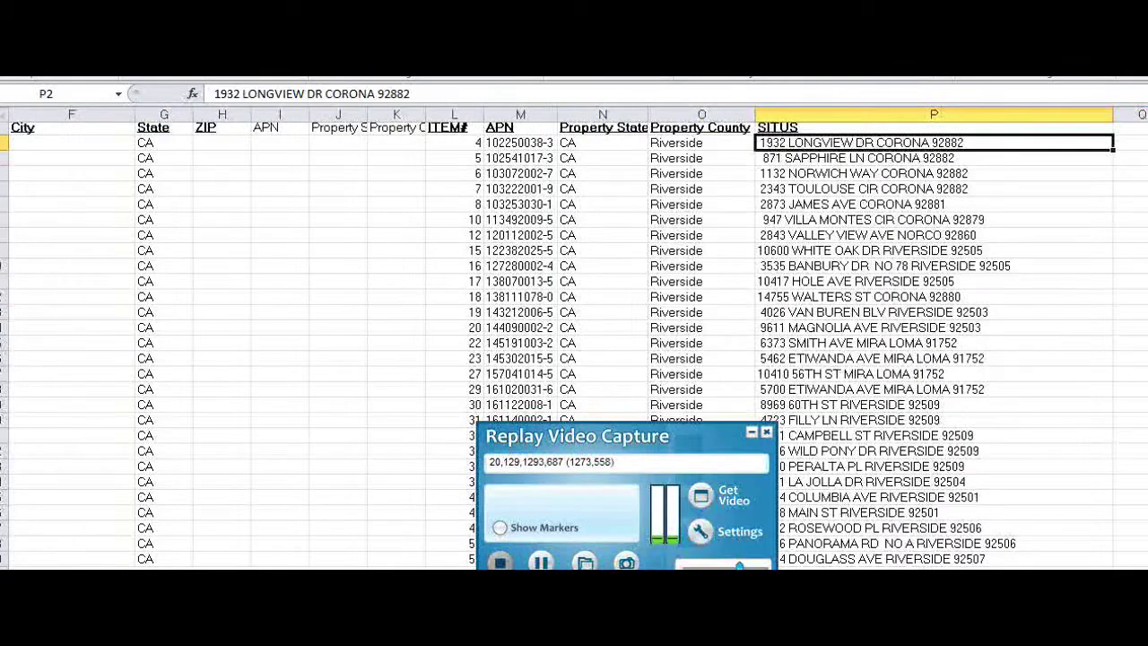
pyautogui.press('Right')
pyautogui.press('Right')
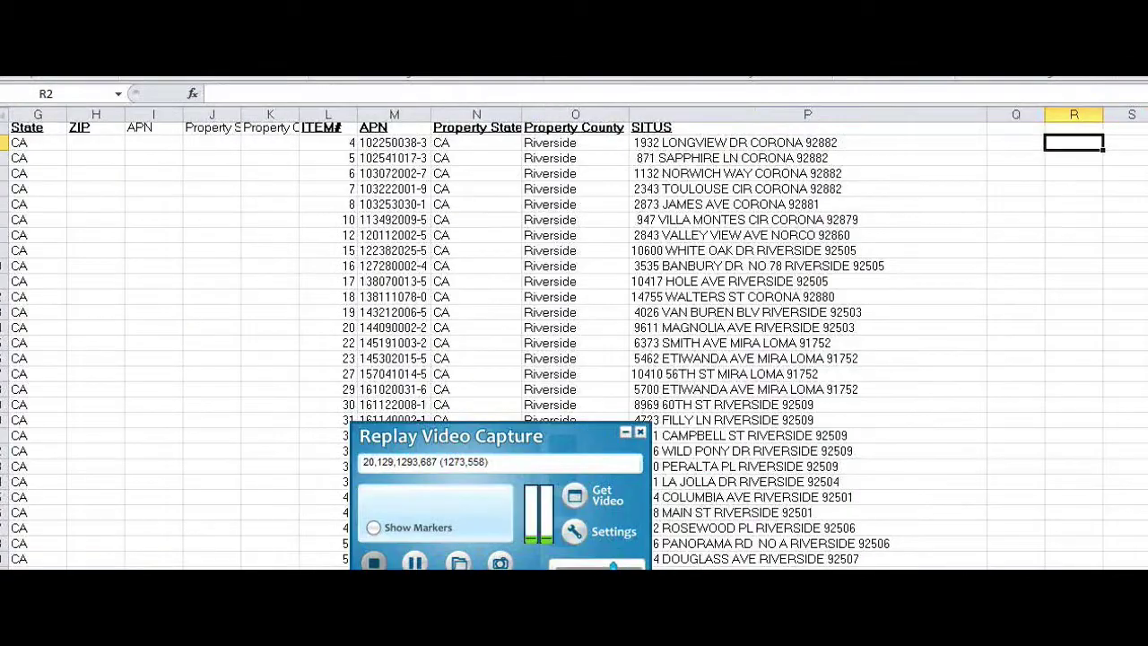
pyautogui.press('Left')
pyautogui.press('Left')
pyautogui.press('Left')
pyautogui.press('Right')
pyautogui.press('Up')
pyautogui.hotkey('ctrl', 'shift', 'Down')
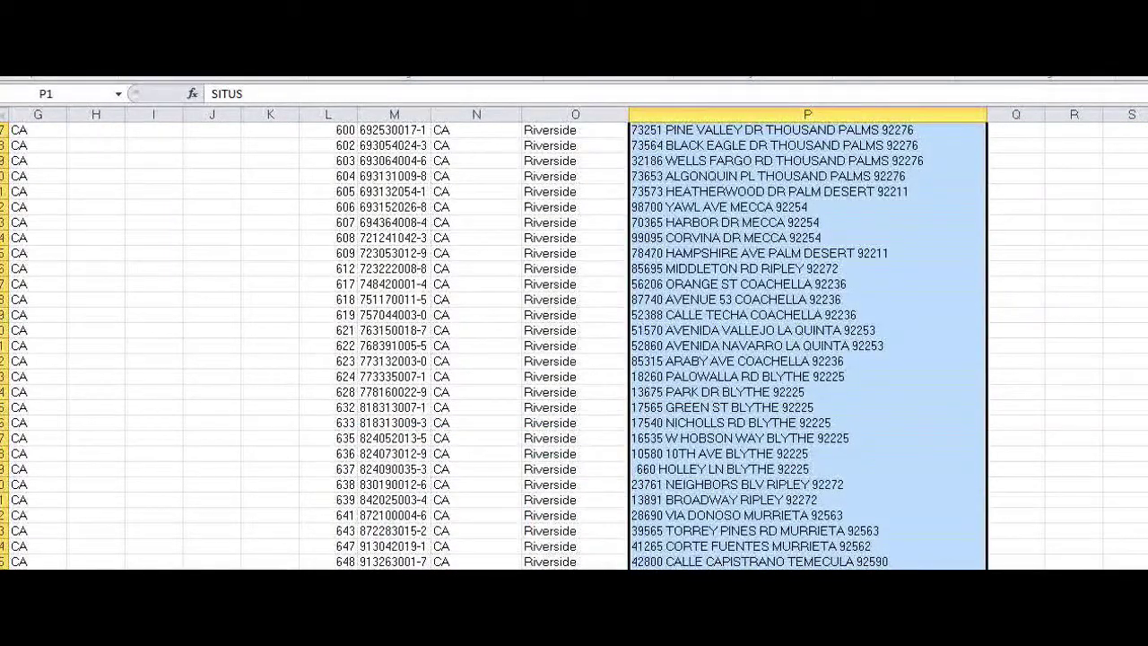
pyautogui.hotkey('ctrl', 'c')
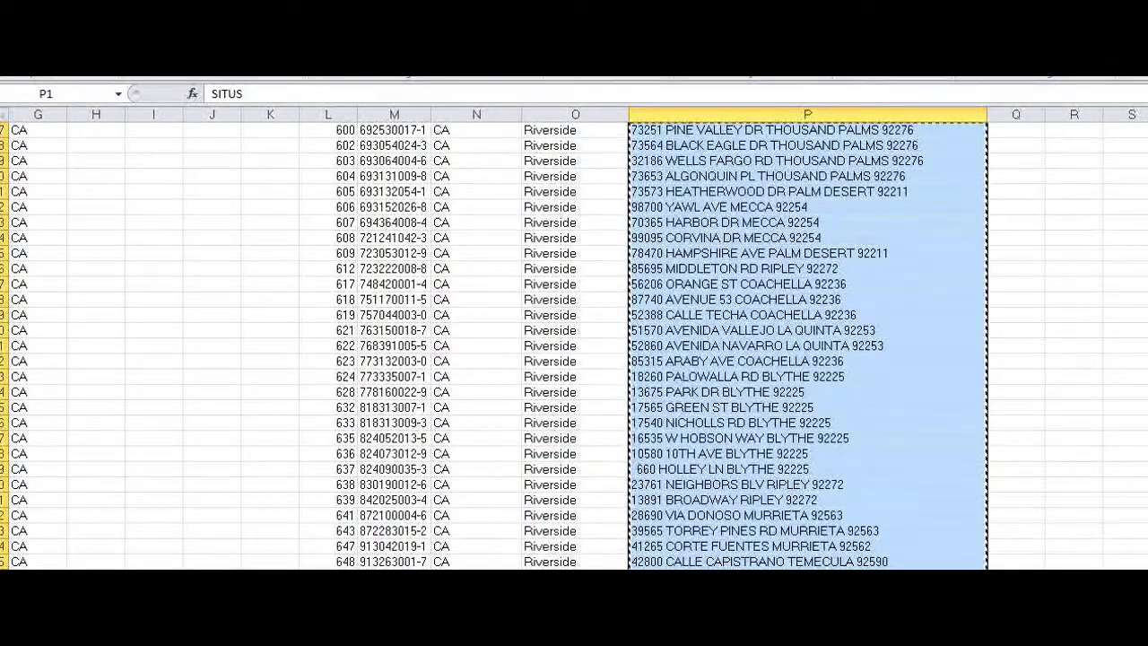
pyautogui.press('Escape')
pyautogui.hotkey('ctrl', 'BackSpace')
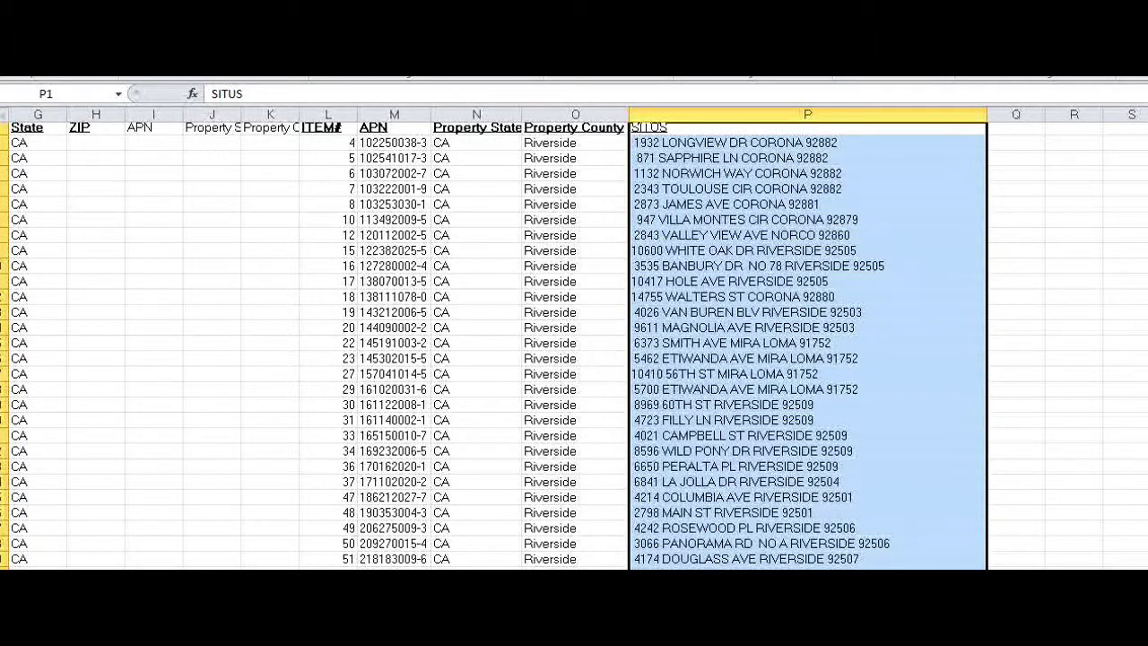
# Step: Copy the entire SITUS column, header included, into column B of a blank sheet
pyautogui.click(328, 143)
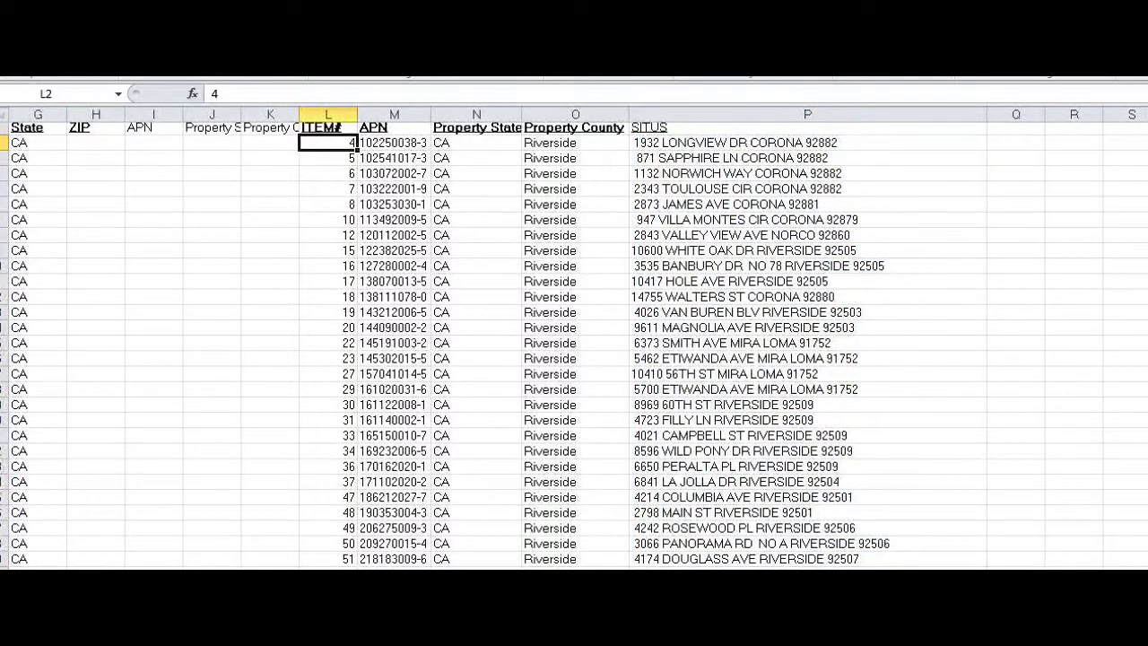
pyautogui.press('Right')
pyautogui.press('Right')
pyautogui.press('Right')
pyautogui.press('Right')
pyautogui.press('Up')
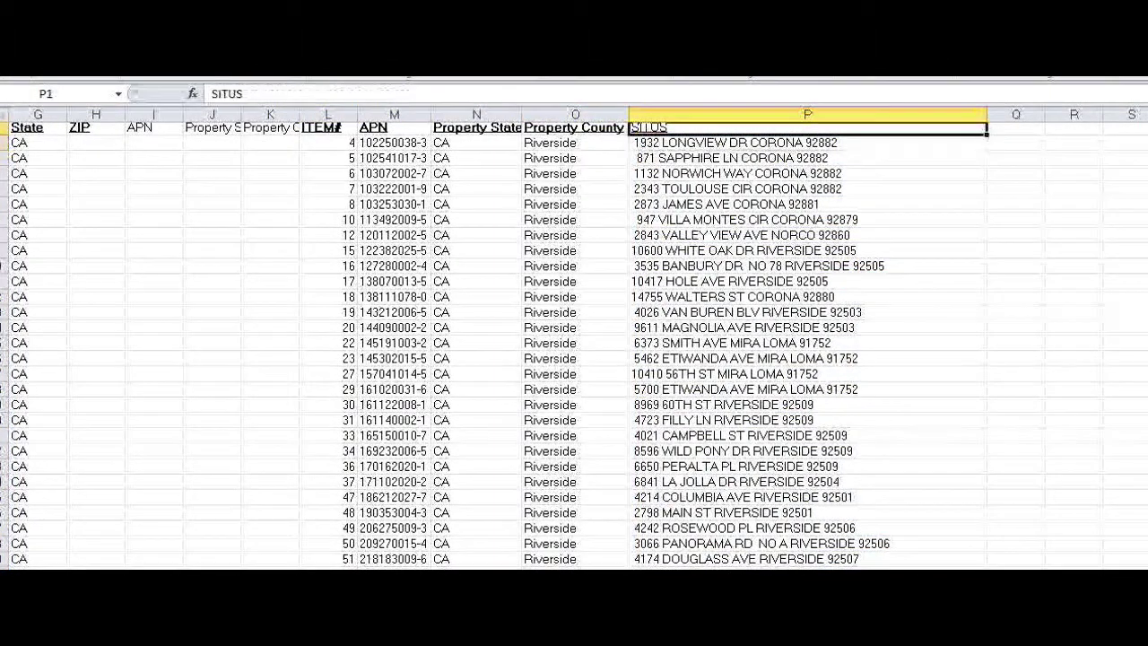
pyautogui.hotkey('ctrl', 'shift', 'Down')
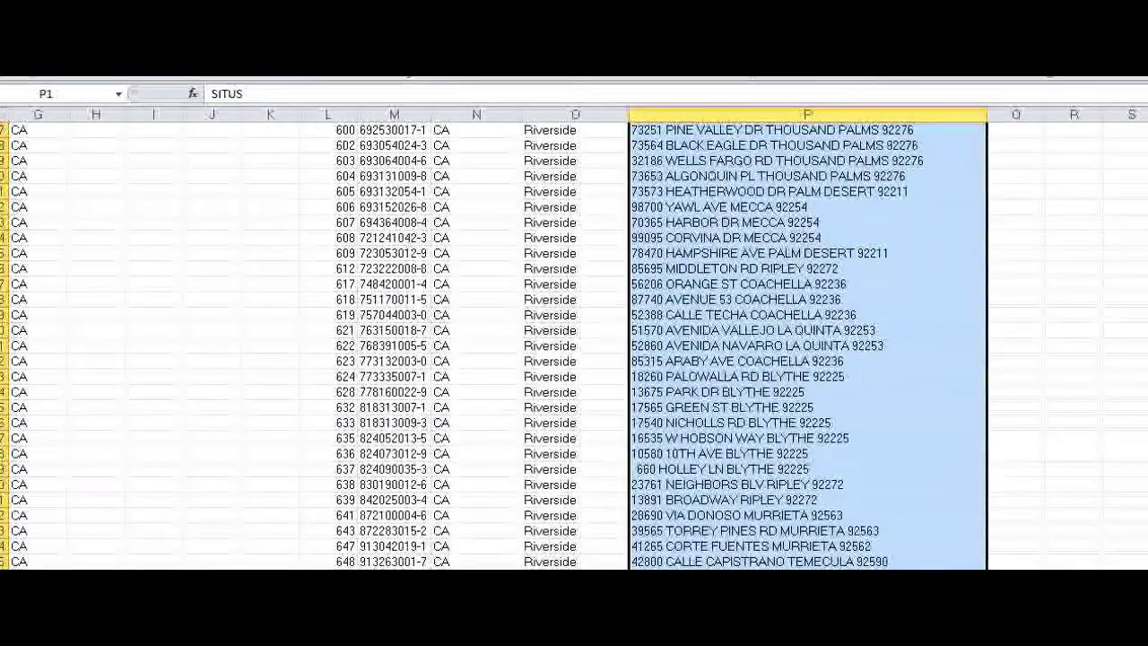
pyautogui.hotkey('ctrl', 'c')
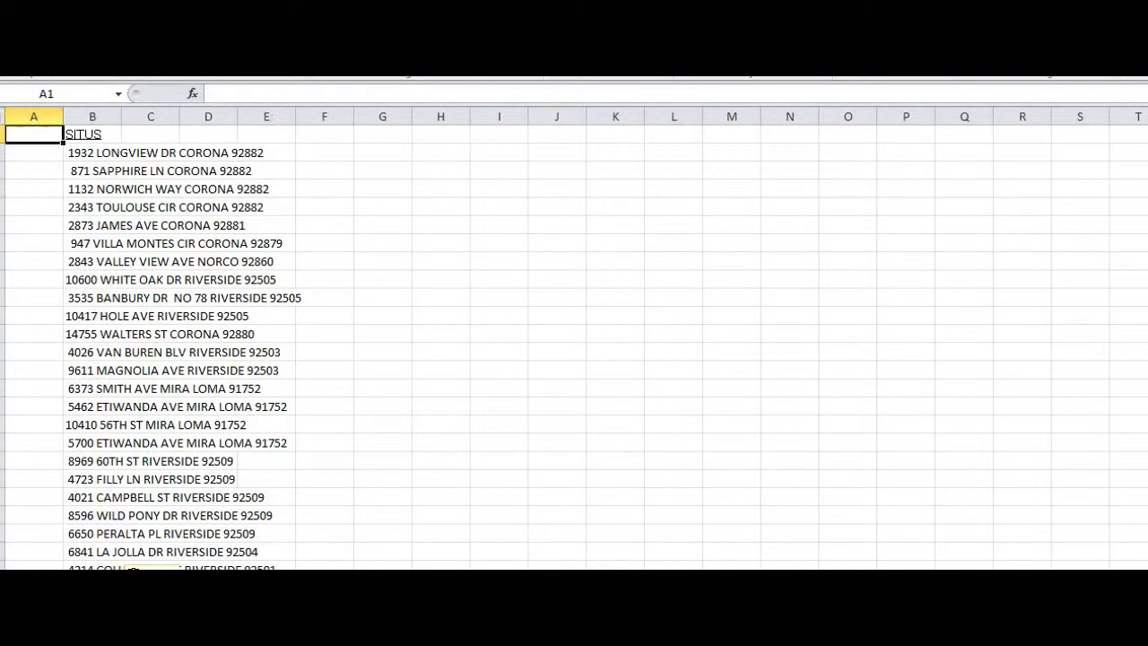
# Step: Start a numbering column with the header num in A1, the value 1 in A2 and the formula =1+A2 in A3
pyautogui.write('num')
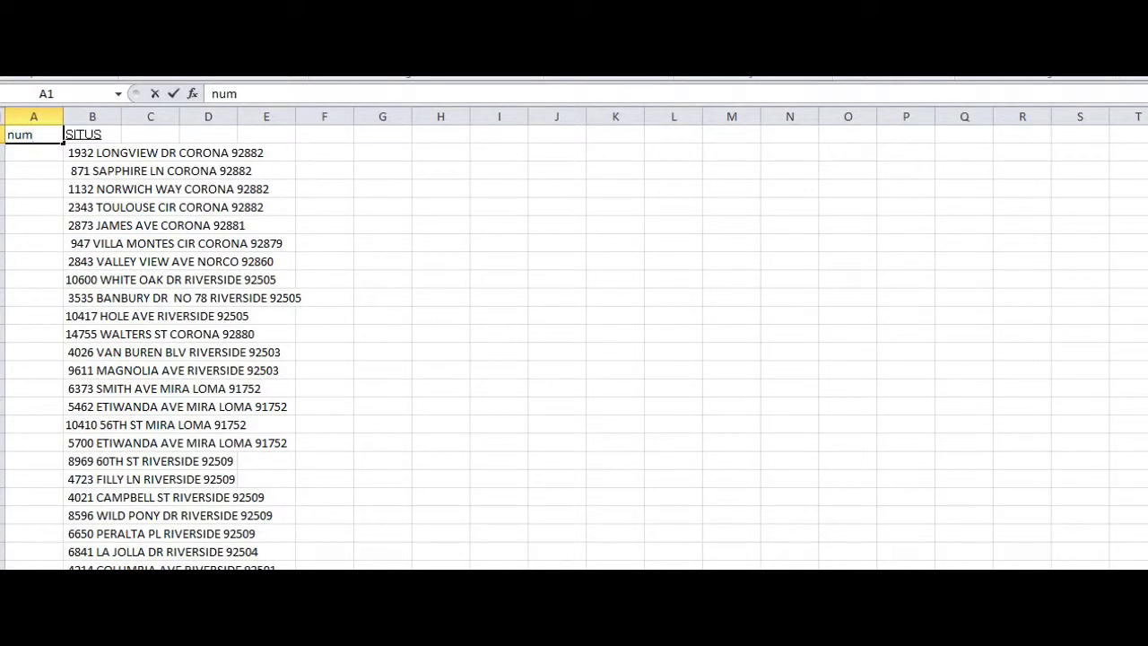
pyautogui.press('Return')
pyautogui.write('1')
pyautogui.press('Return')
pyautogui.write('=1+')
pyautogui.press('Up')
pyautogui.press('Return')
# Step: Copy the numbering formula from A3 down column A to the last address in row 296
pyautogui.click(33, 170)
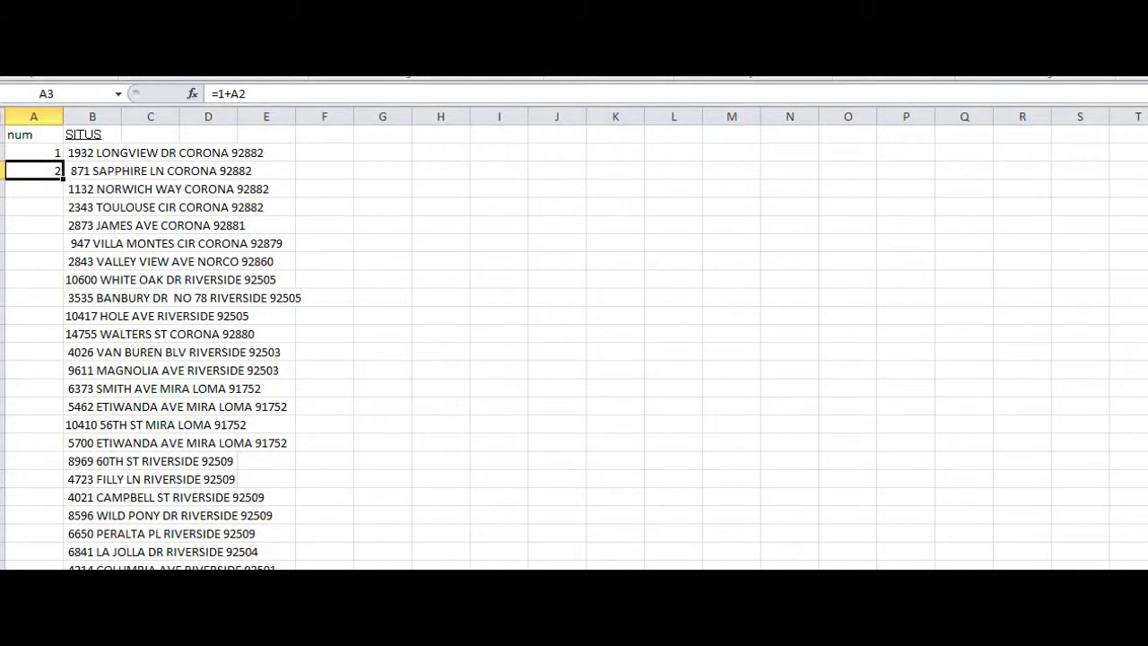
pyautogui.hotkey('ctrl', 'c')
pyautogui.press('Right')
pyautogui.hotkey('ctrl', 'Down')
pyautogui.press('Left')
pyautogui.hotkey('ctrl', 'shift', 'Up')
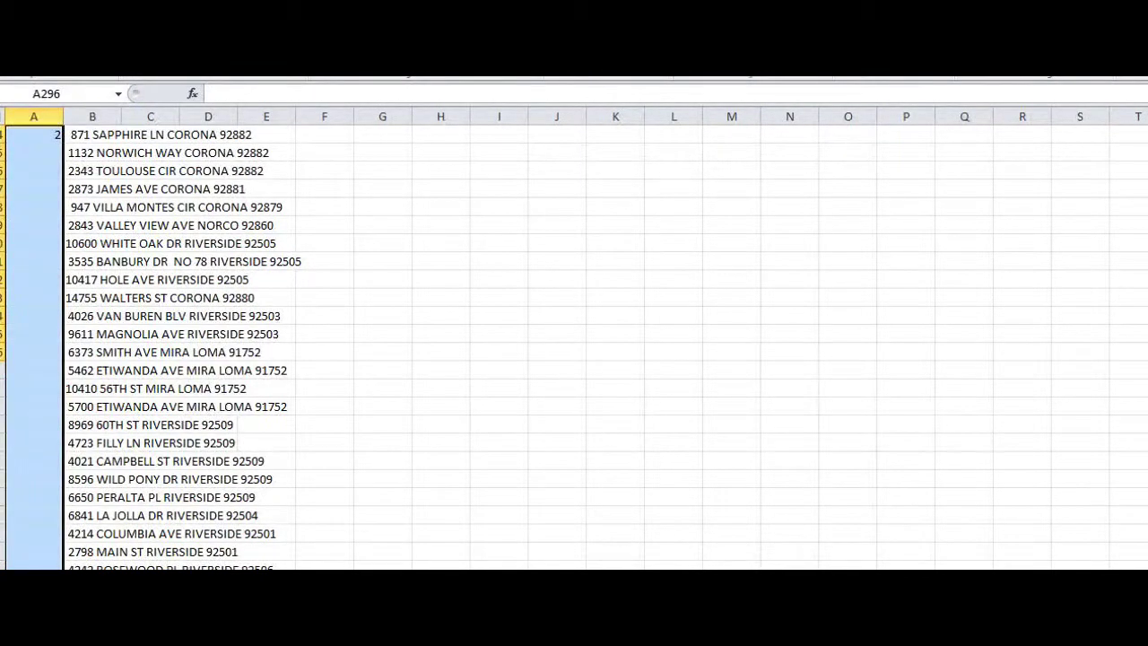
pyautogui.hotkey('ctrl', 'v')
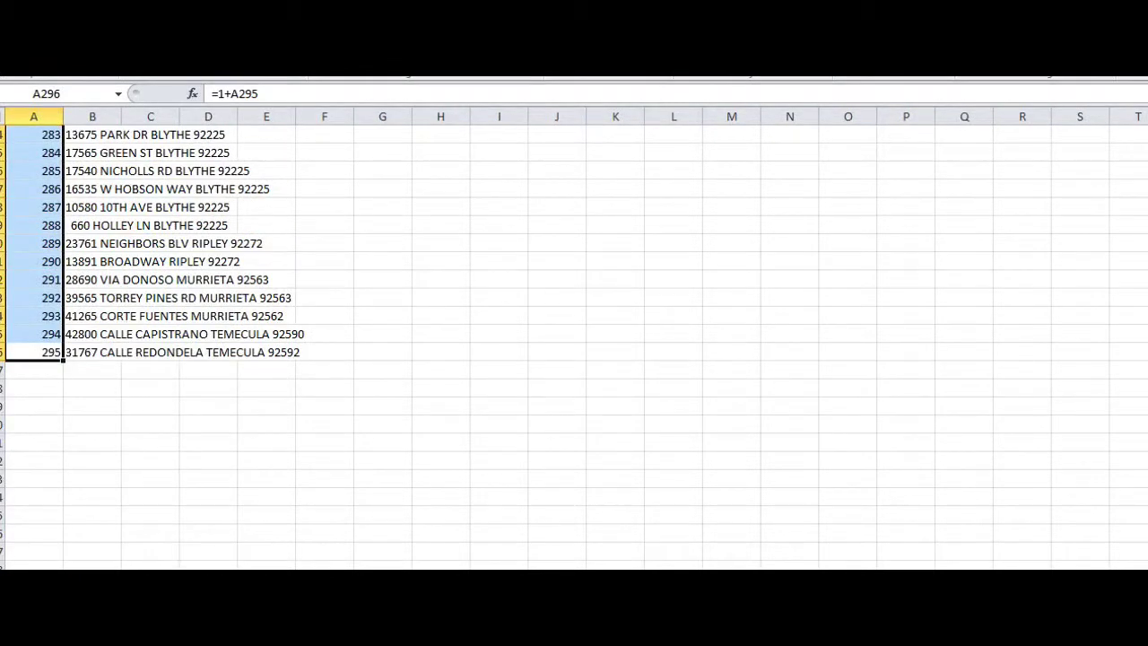
pyautogui.hotkey('ctrl', 'c')
pyautogui.press('Escape')
# Step: Restore the spreadsheet window to a smaller size and widen it on both sides to show columns A to P
pyautogui.press('super+Down')
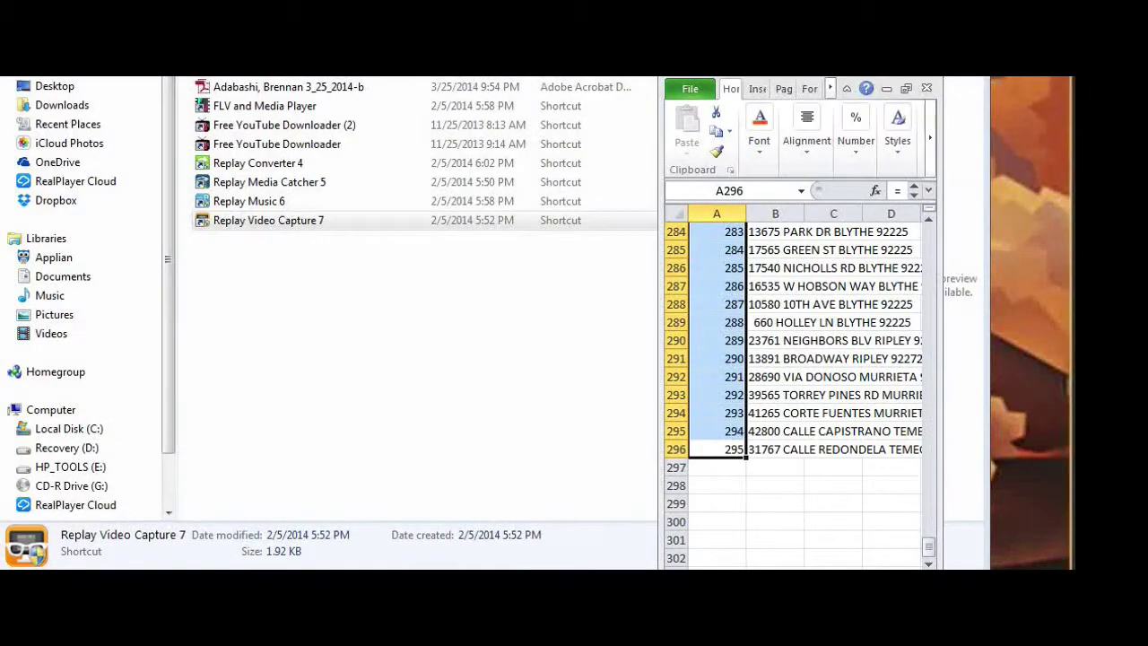
pyautogui.moveTo(660, 135); pyautogui.dragTo(74, 135)
pyautogui.moveTo(79, 313); pyautogui.dragTo(41, 314)
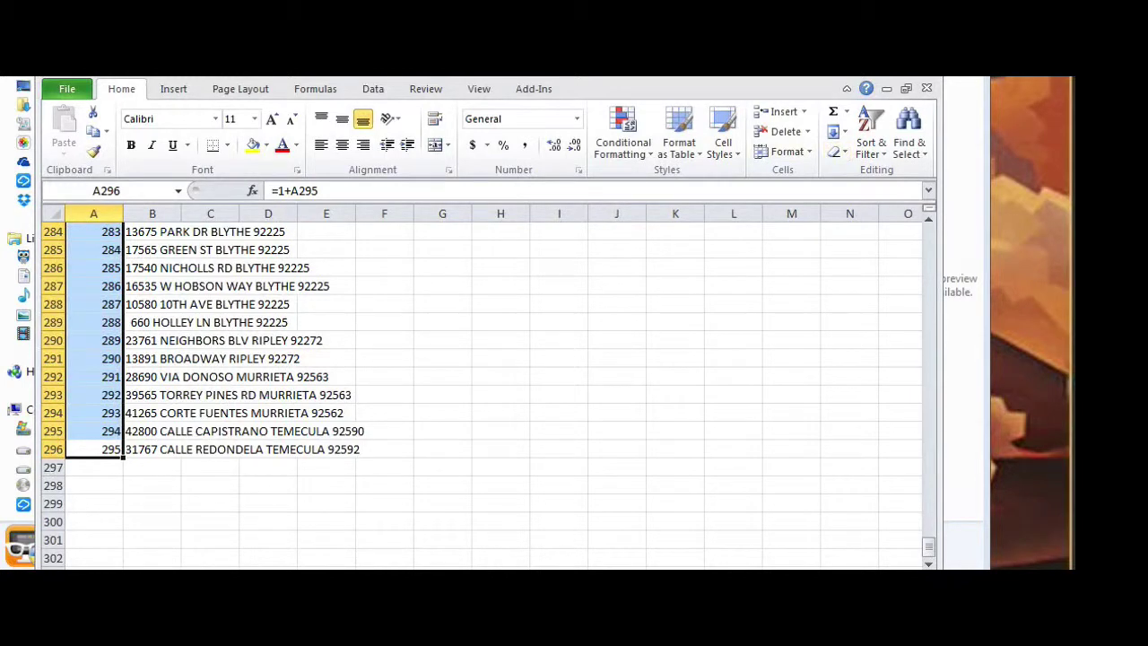
pyautogui.moveTo(940, 314); pyautogui.dragTo(1012, 314)
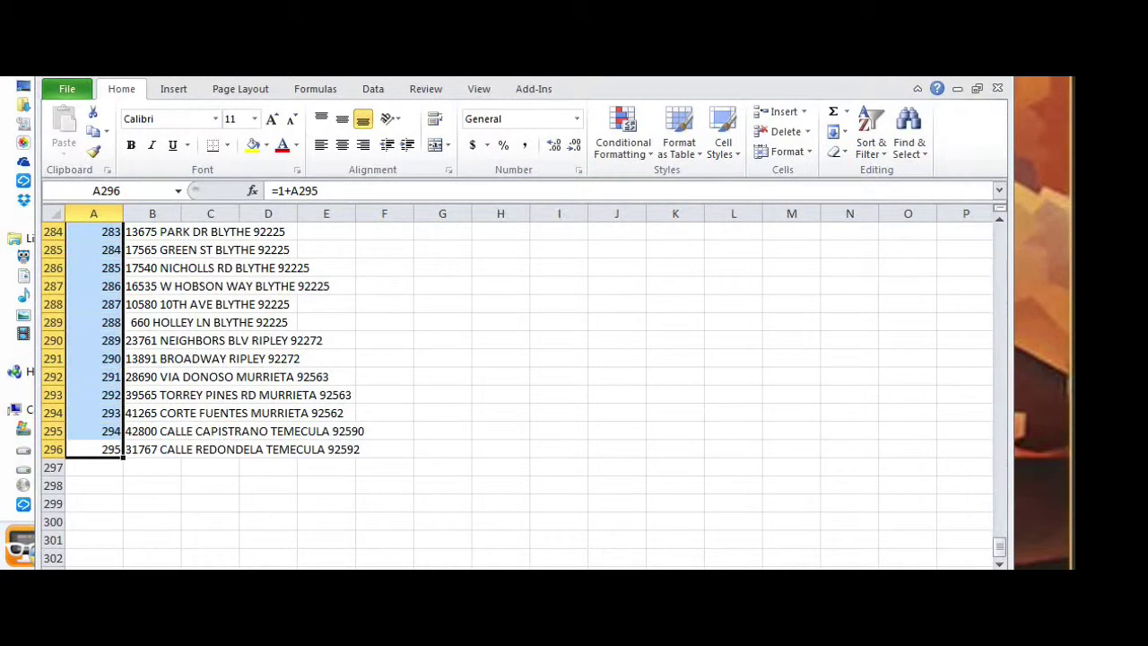
# Step: Replace the numbering formulas in column A, from A2 down, with their values using Paste Special
pyautogui.hotkey('ctrl', 'Home')
pyautogui.press('Down')
pyautogui.hotkey('ctrl', 'shift', 'Down')
pyautogui.hotkey('ctrl', 'c')
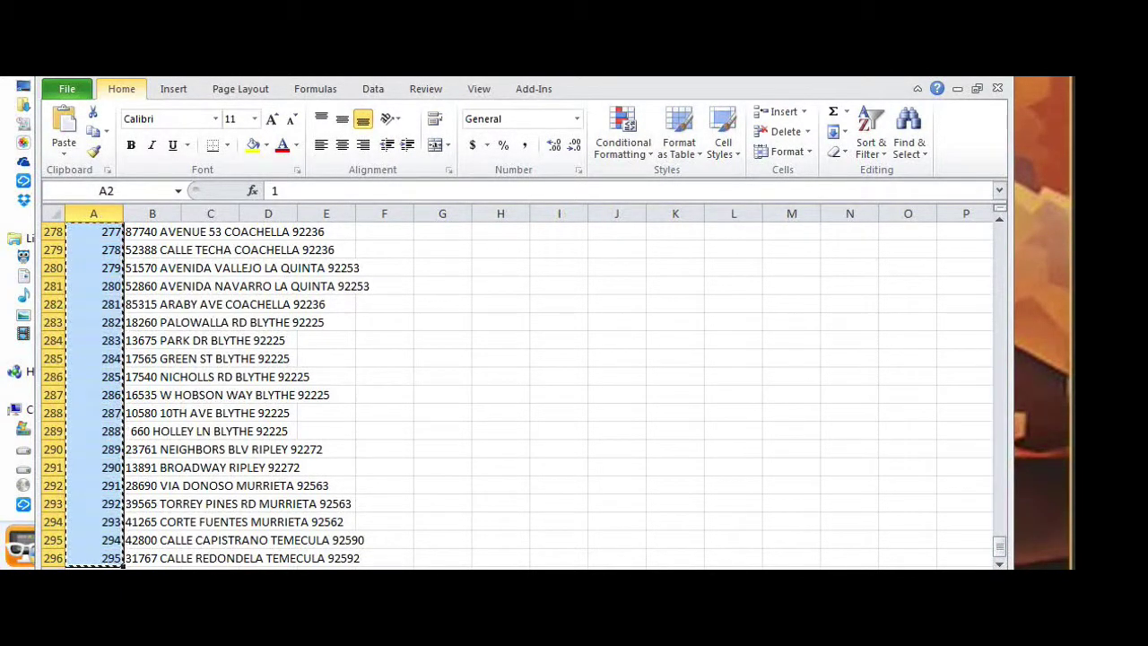
pyautogui.hotkey('ctrl', 'alt', 'v')
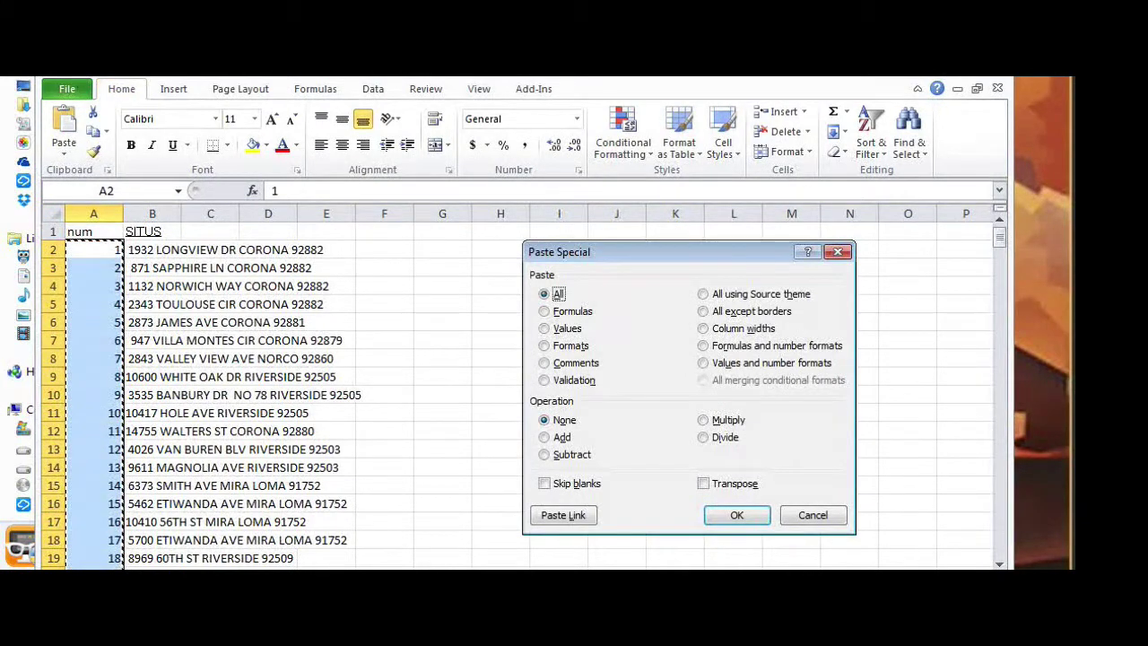
pyautogui.press('v')
pyautogui.press('Return')
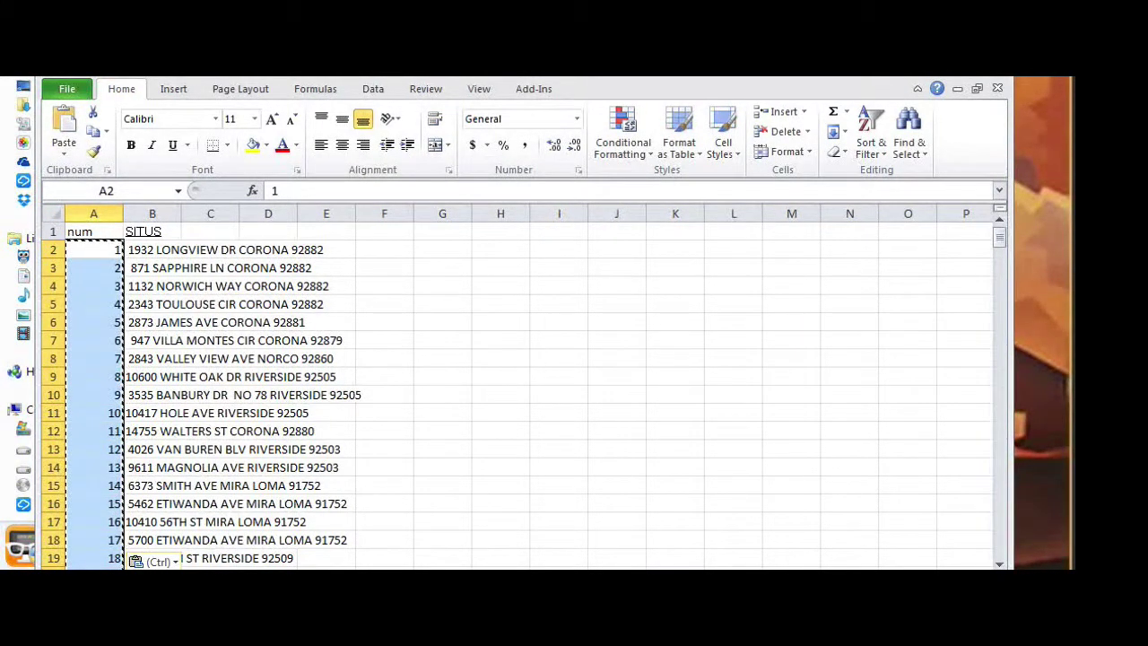
pyautogui.click(94, 267)
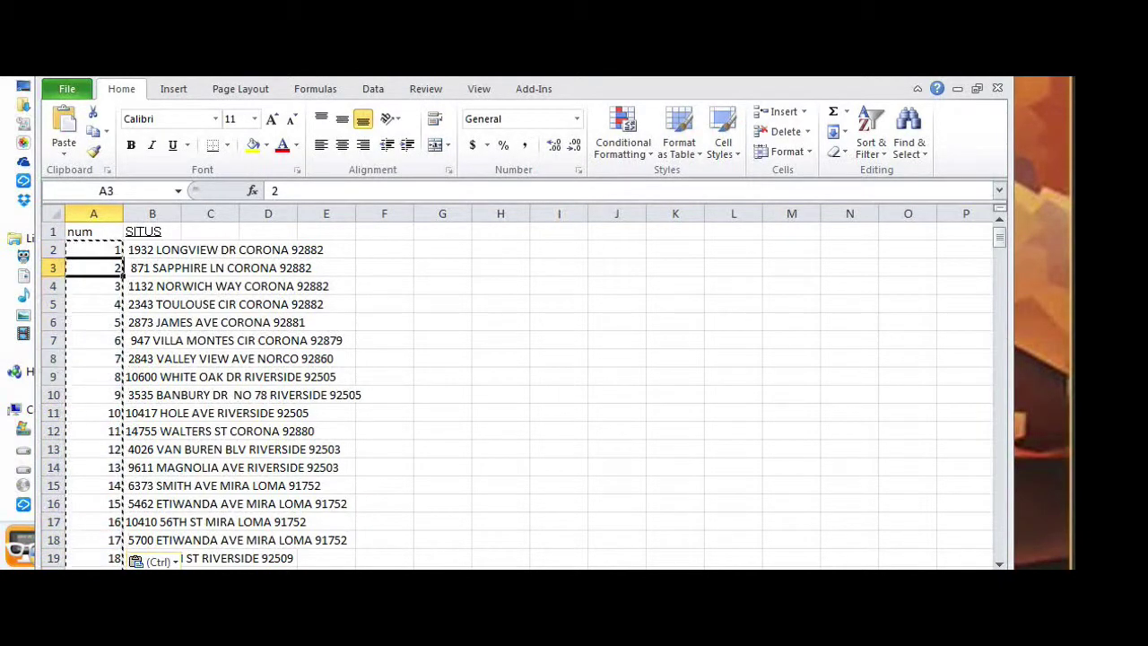
pyautogui.press('Escape')
# Step: Enter the formula =RIGHT(B2,6) in F2 to extract the ZIP code from the first address
pyautogui.press('Up')
pyautogui.press('Up')
pyautogui.press('Down')
pyautogui.press('Right')
pyautogui.press('Right')
pyautogui.press('Right')
pyautogui.press('Right')
pyautogui.press('Right')
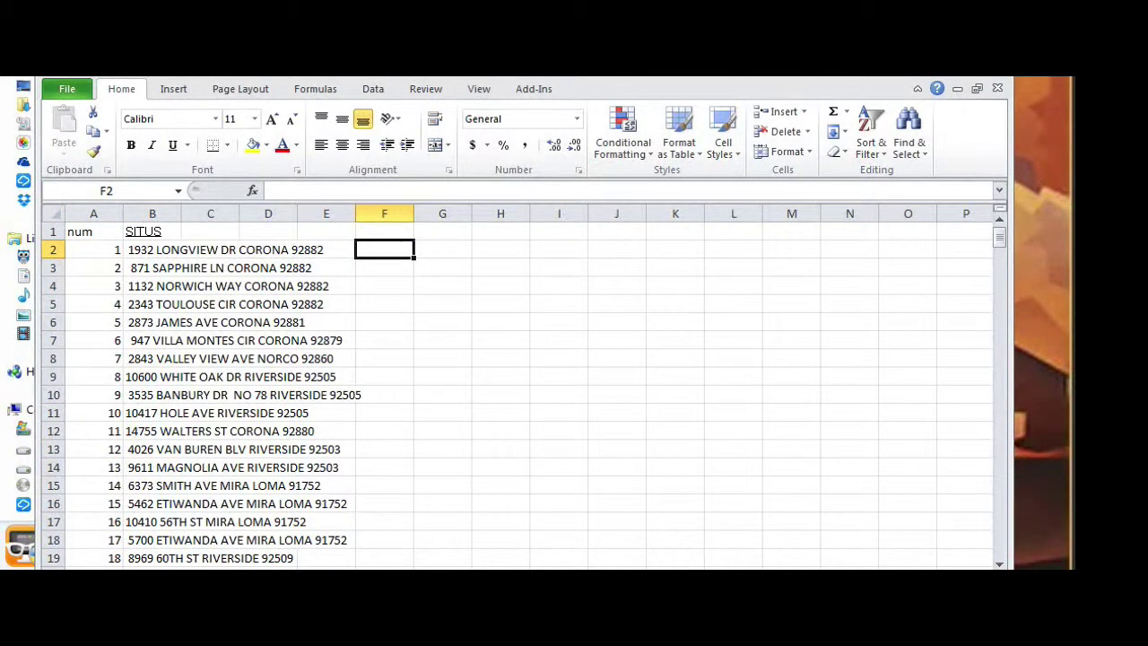
pyautogui.write('=right(')
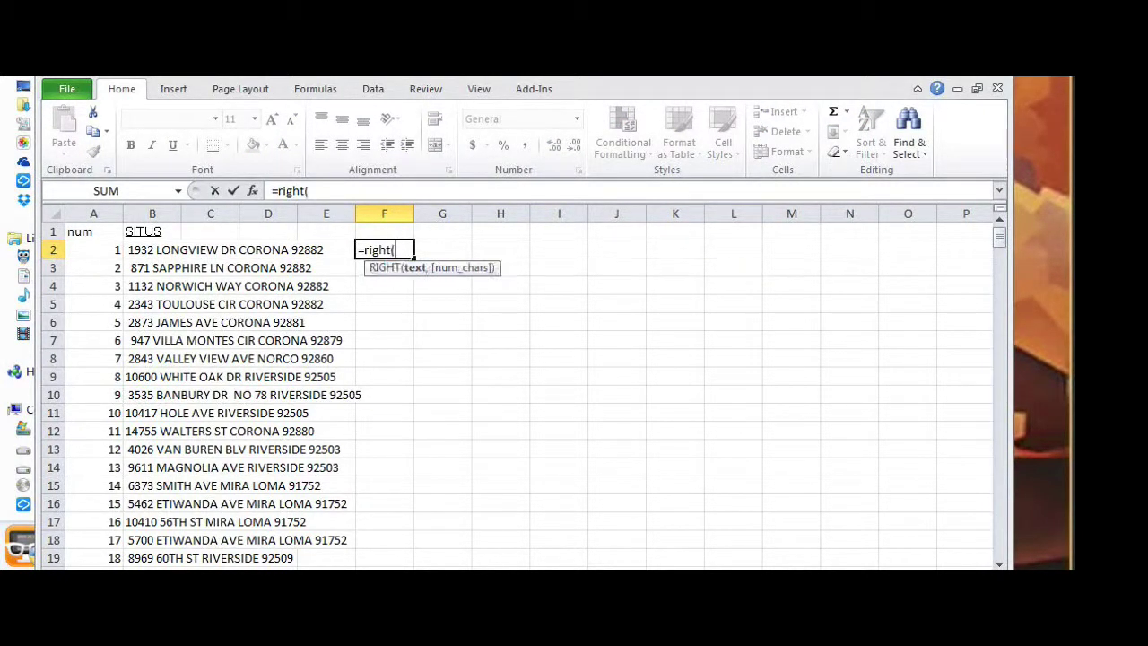
pyautogui.press('Left')
pyautogui.press('Left')
pyautogui.press('Left')
pyautogui.press('Left')
pyautogui.write(',5)')
pyautogui.press('BackSpace')
pyautogui.press('BackSpace')
pyautogui.write('5')
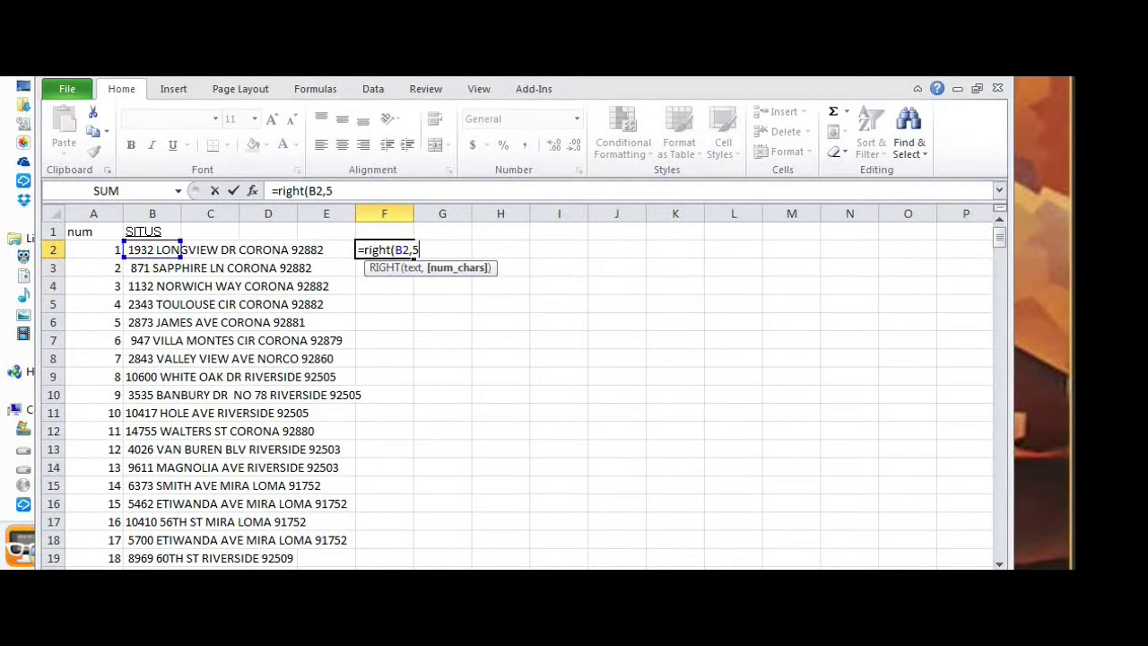
pyautogui.press('BackSpace')
pyautogui.write('6)')
pyautogui.press('Return')
# Step: Copy the ZIP code formula from F2 down column F to the last address in row 296
pyautogui.click(384, 249)
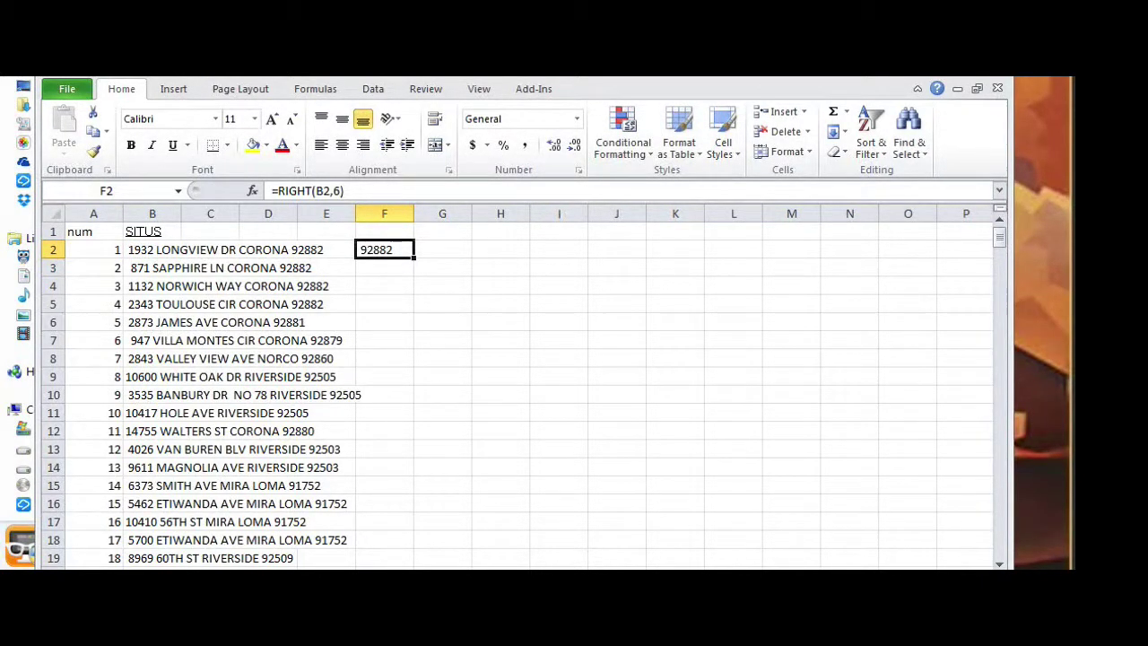
pyautogui.hotkey('ctrl', 'c')
pyautogui.press('Left')
pyautogui.press('Left')
pyautogui.press('Left')
pyautogui.press('Left')
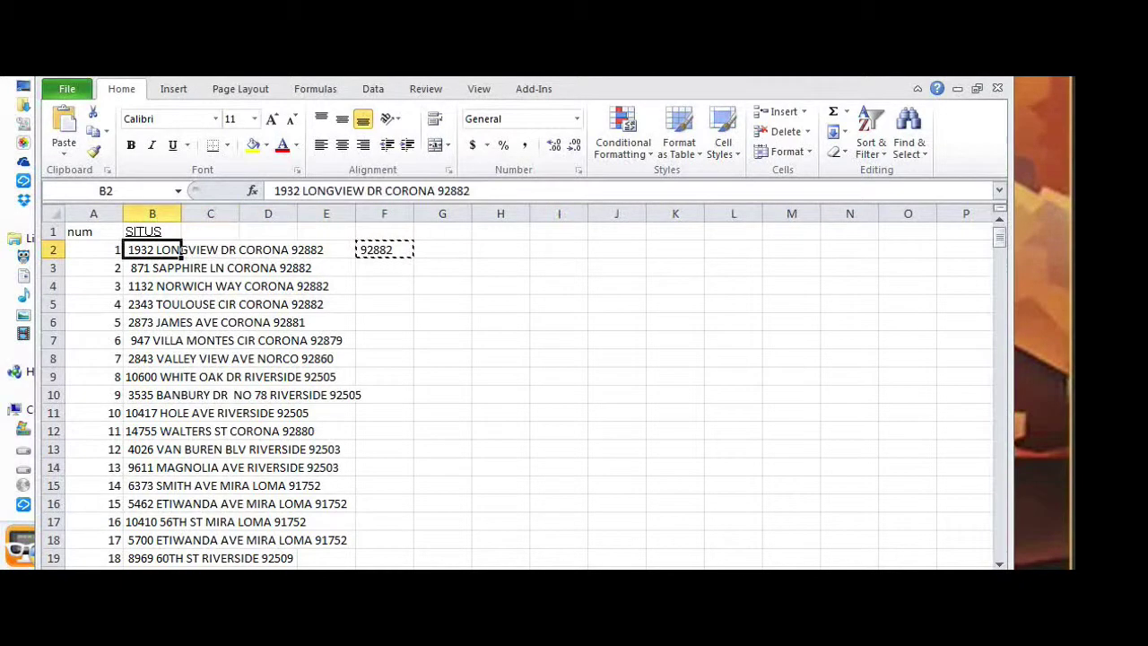
pyautogui.hotkey('ctrl', 'Down')
pyautogui.press('Right')
pyautogui.press('Right')
pyautogui.press('Right')
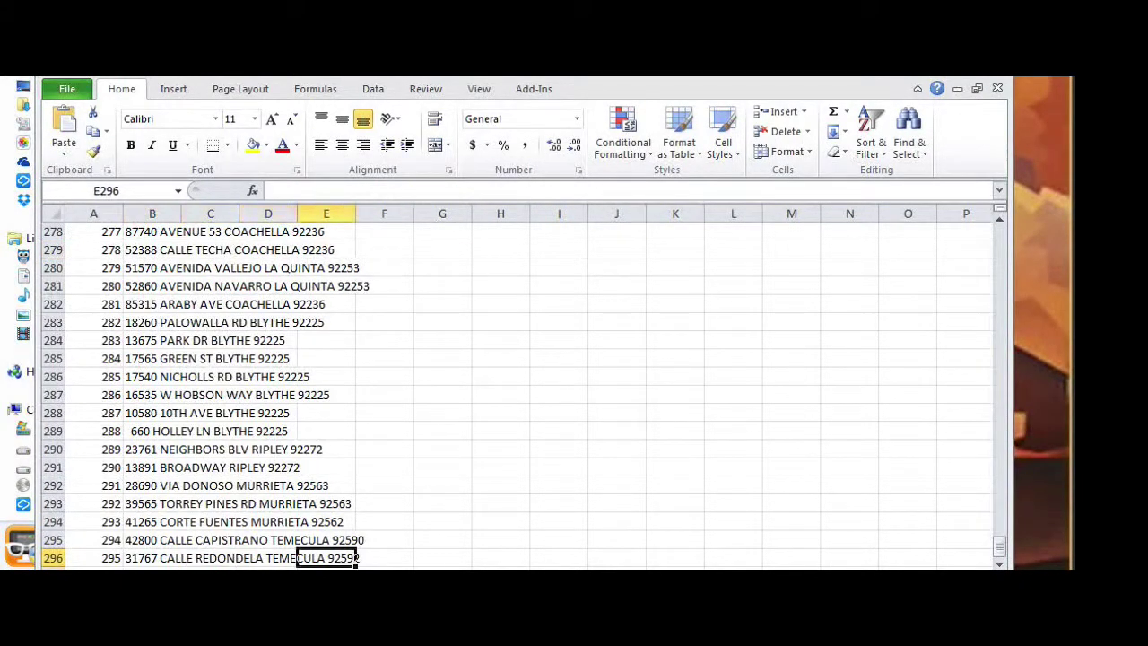
pyautogui.press('Right')
pyautogui.hotkey('ctrl', 'shift', 'Up')
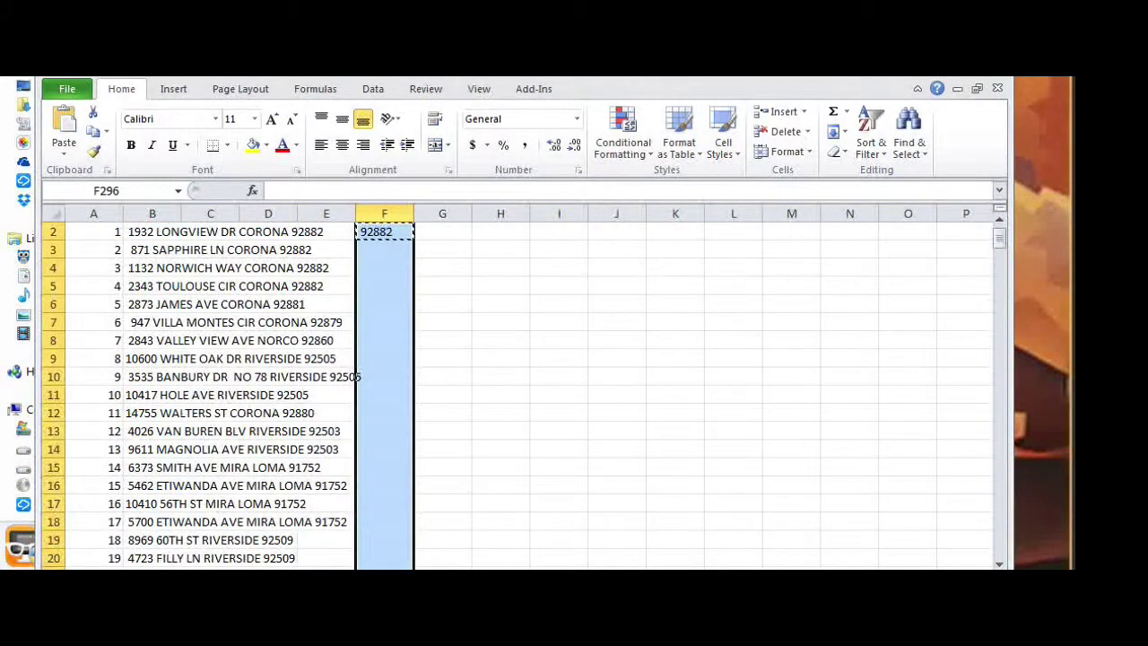
pyautogui.press('Return')
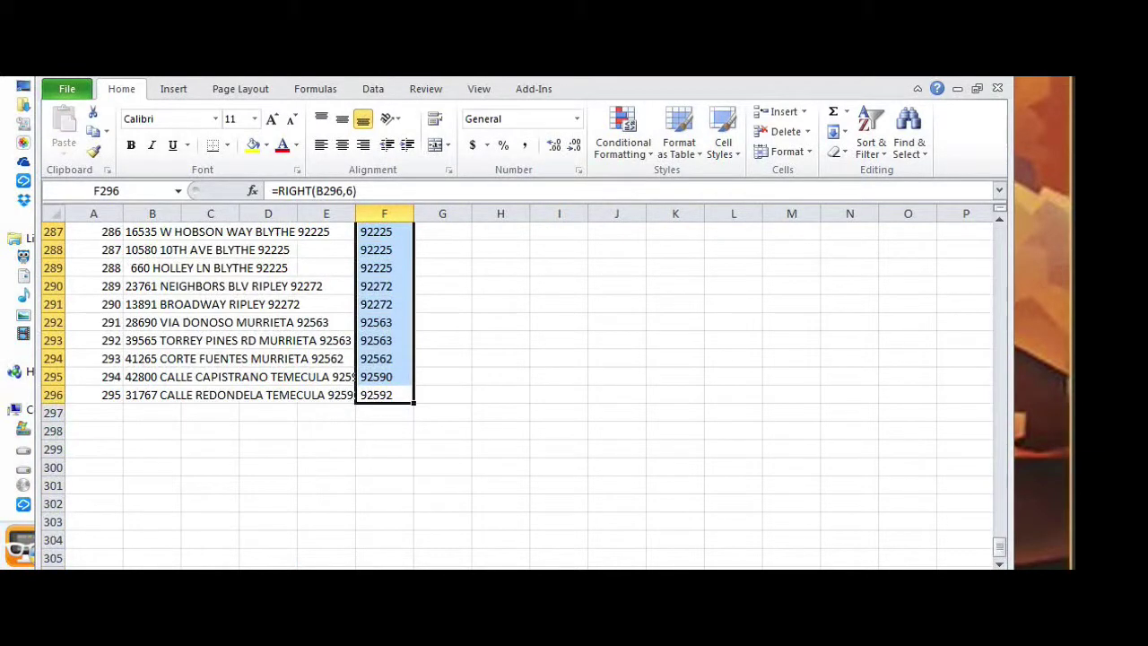
# Step: Enter the formula =LEFT(B2,(LEN(B2)-LEN(F2))) in G2 to extract the first address without its ZIP code
pyautogui.hotkey('ctrl', 'Up')
pyautogui.press('Up')
pyautogui.press('Down')
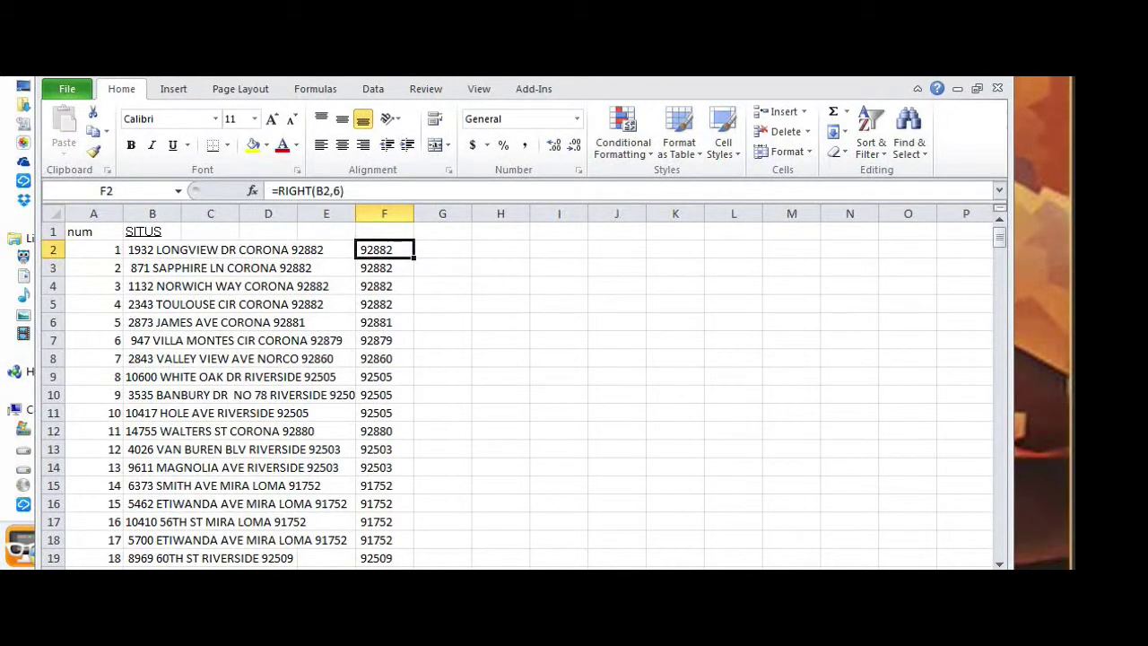
pyautogui.press('Right')
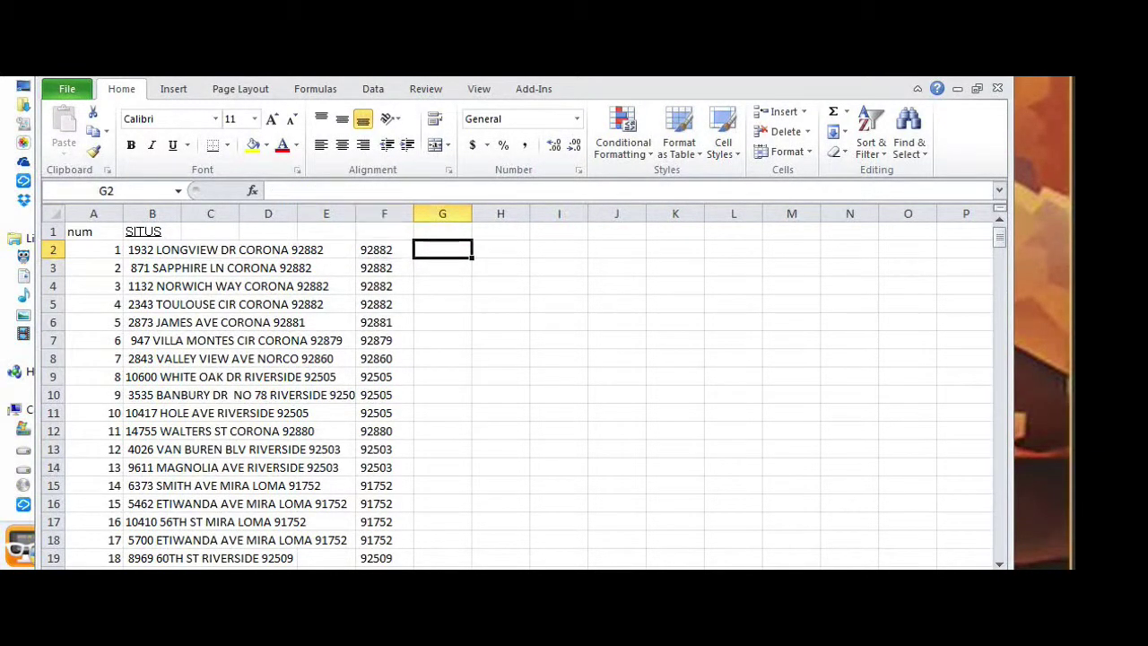
pyautogui.write('=')
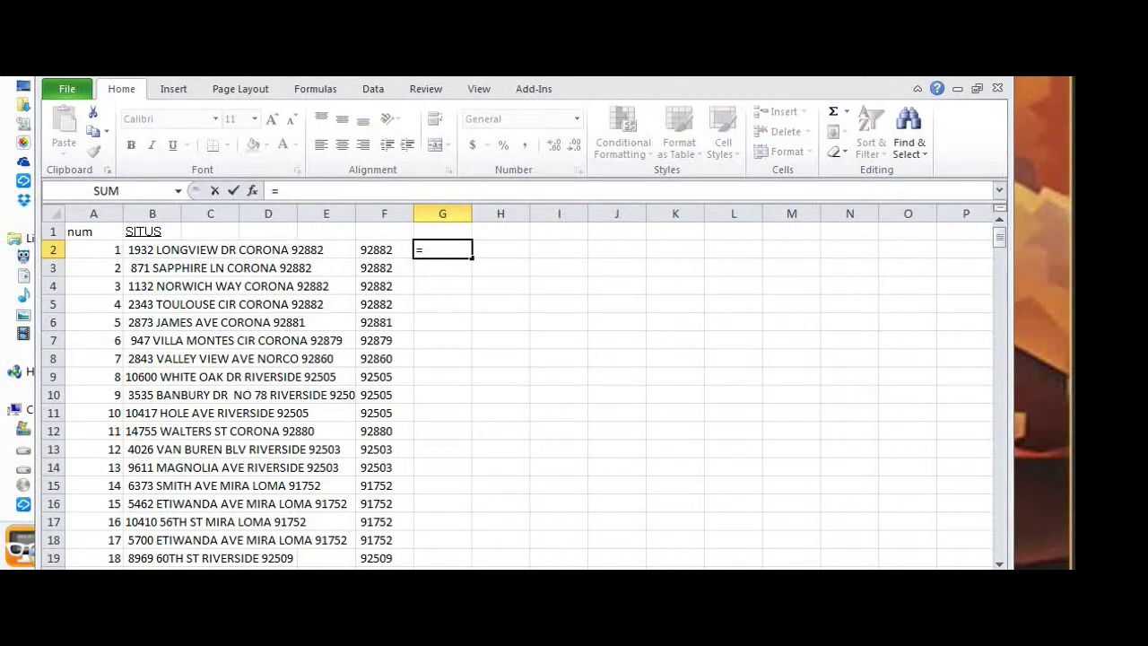
pyautogui.write('left(')
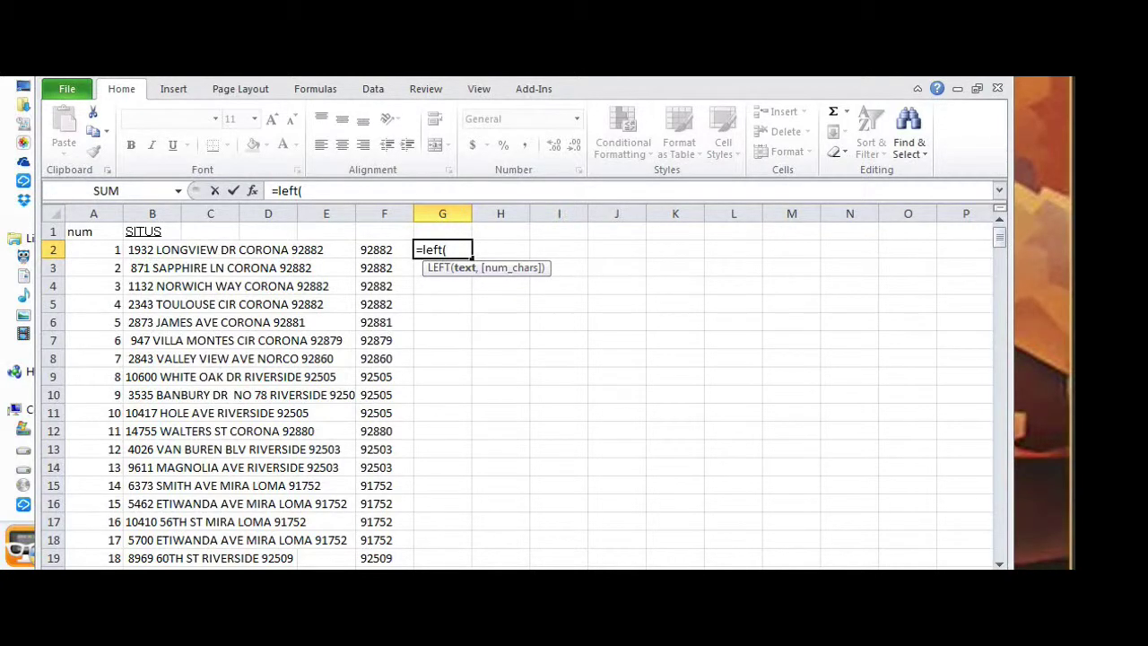
pyautogui.press('Up')
pyautogui.press('Left')
pyautogui.press('Left')
pyautogui.press('Left')
pyautogui.press('Down')
pyautogui.press('Left')
pyautogui.press('Left')
pyautogui.write(',')
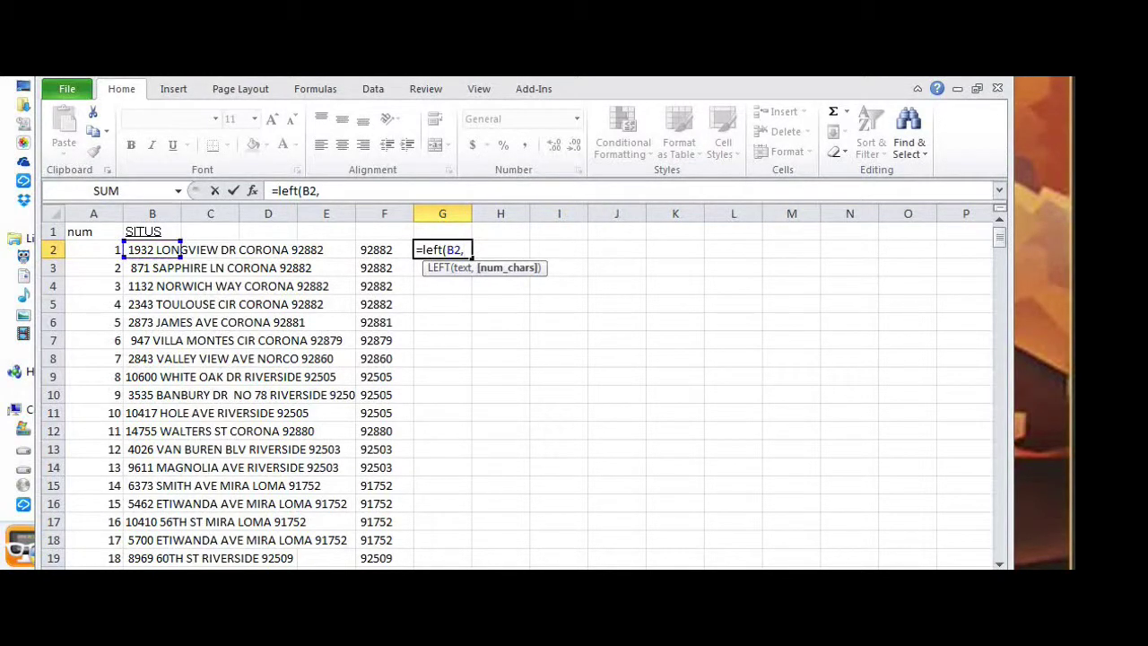
pyautogui.write('(len(')
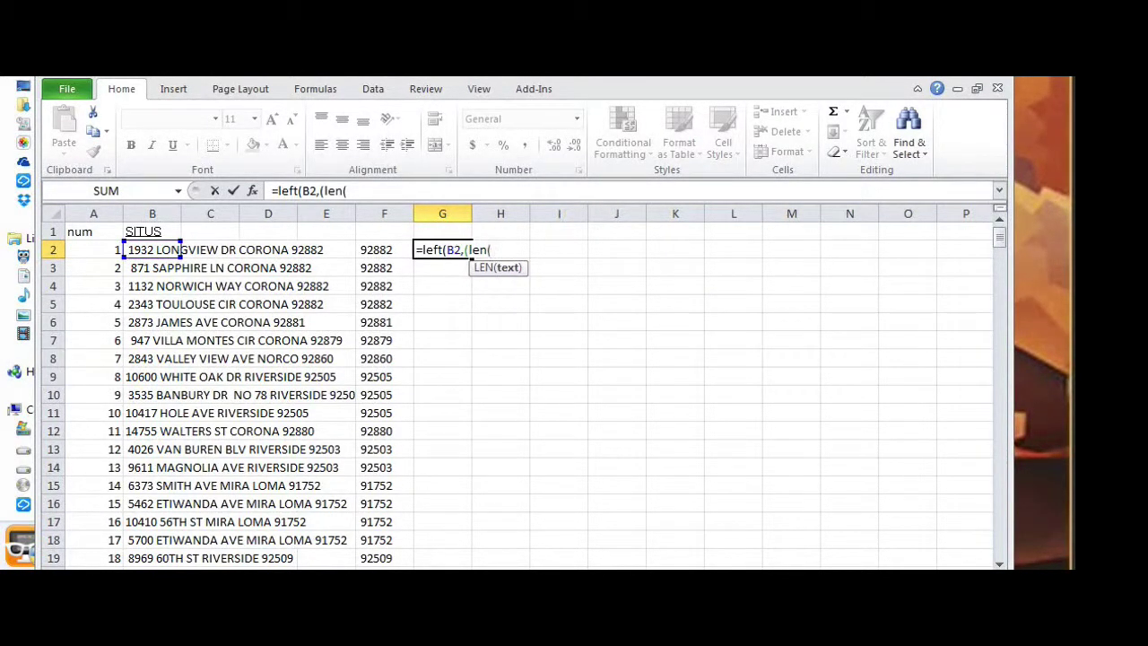
pyautogui.write('b2)')
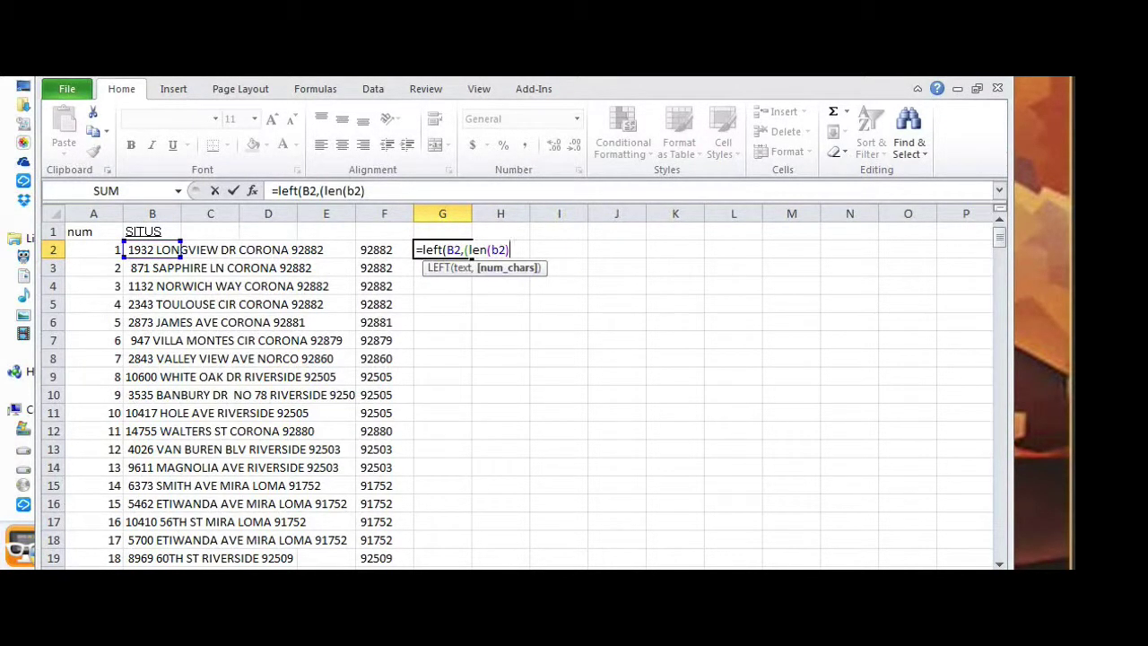
pyautogui.write('-len(')
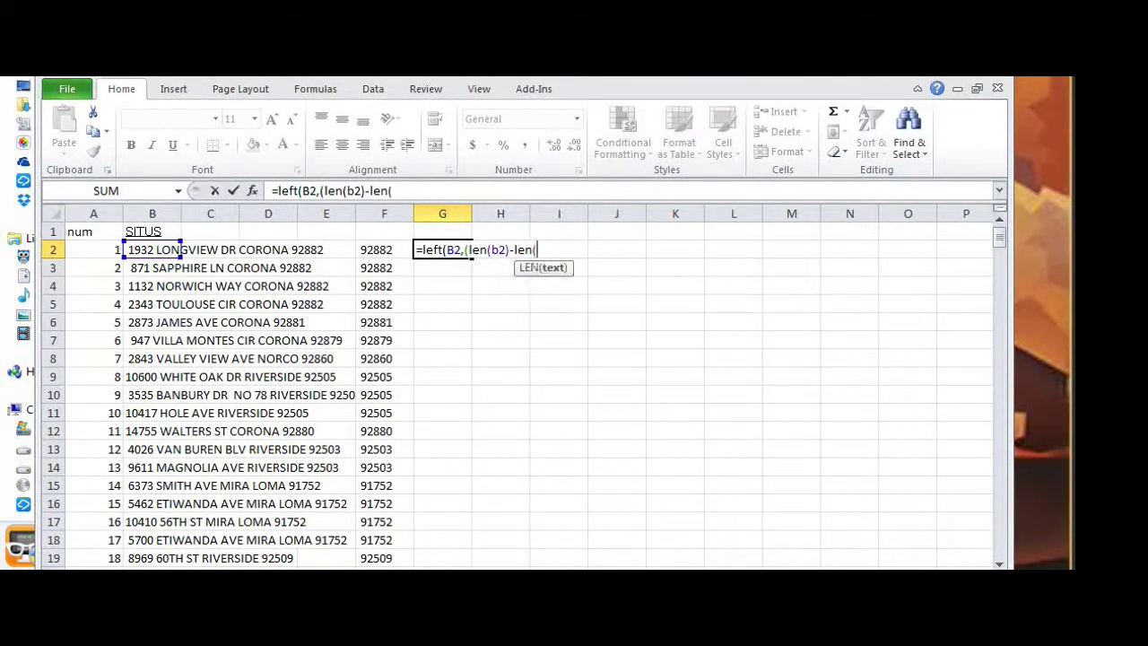
pyautogui.press('Left')
pyautogui.write('))')
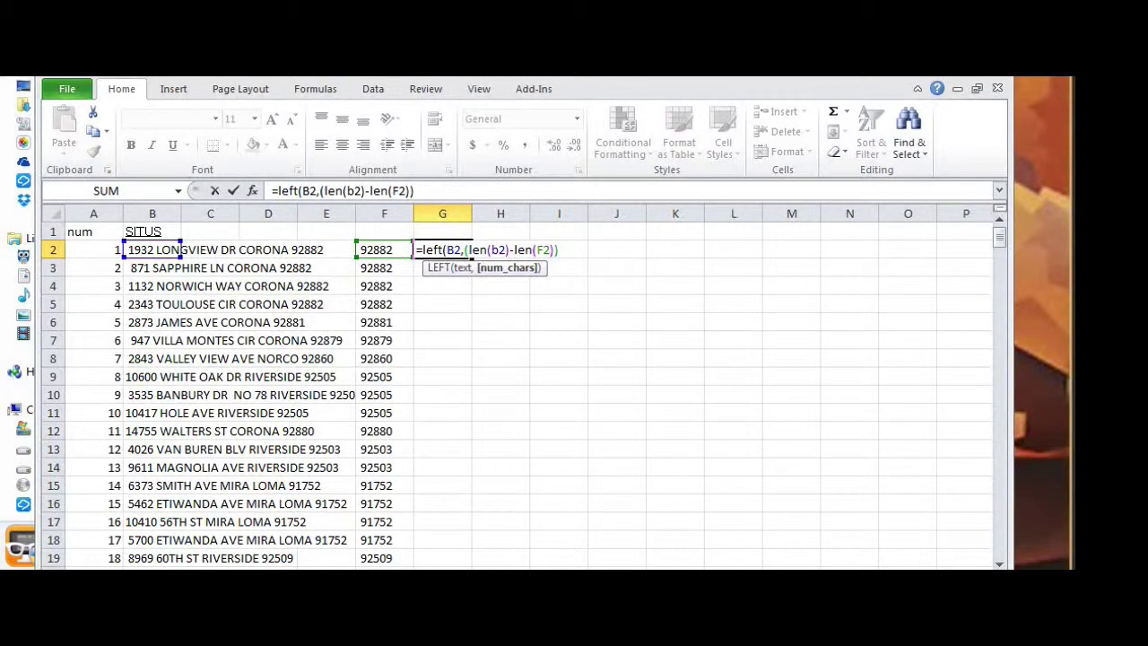
pyautogui.press('Return')
pyautogui.press('Return')
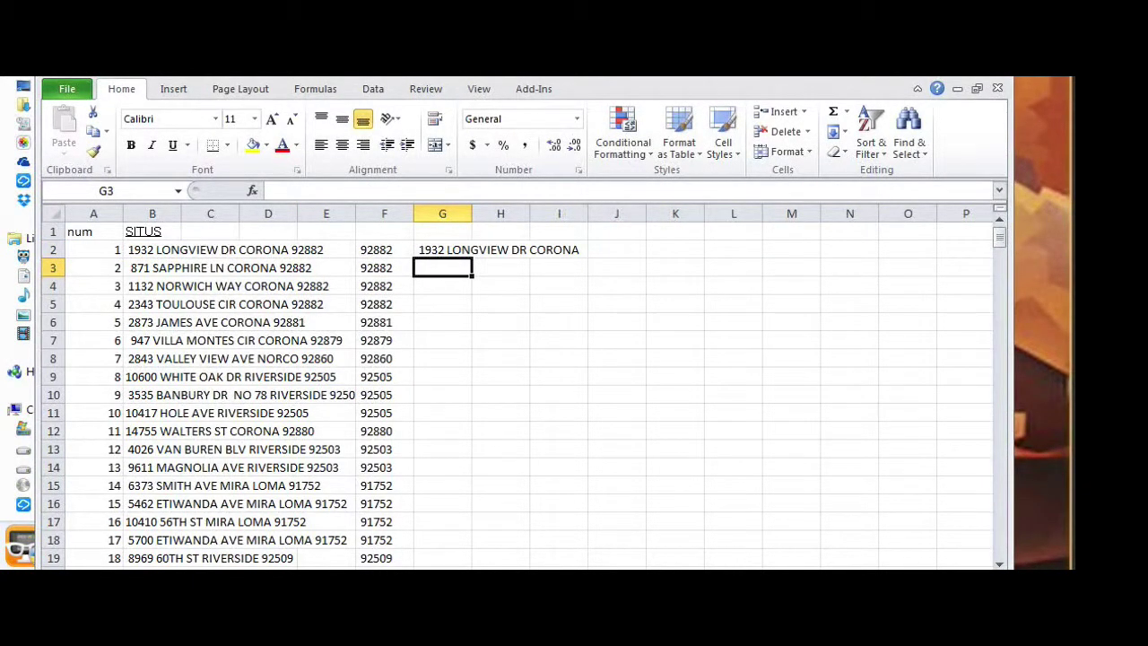
# Step: Copy the address formula from G2 down column G to the last address in row 296
pyautogui.click(442, 249)
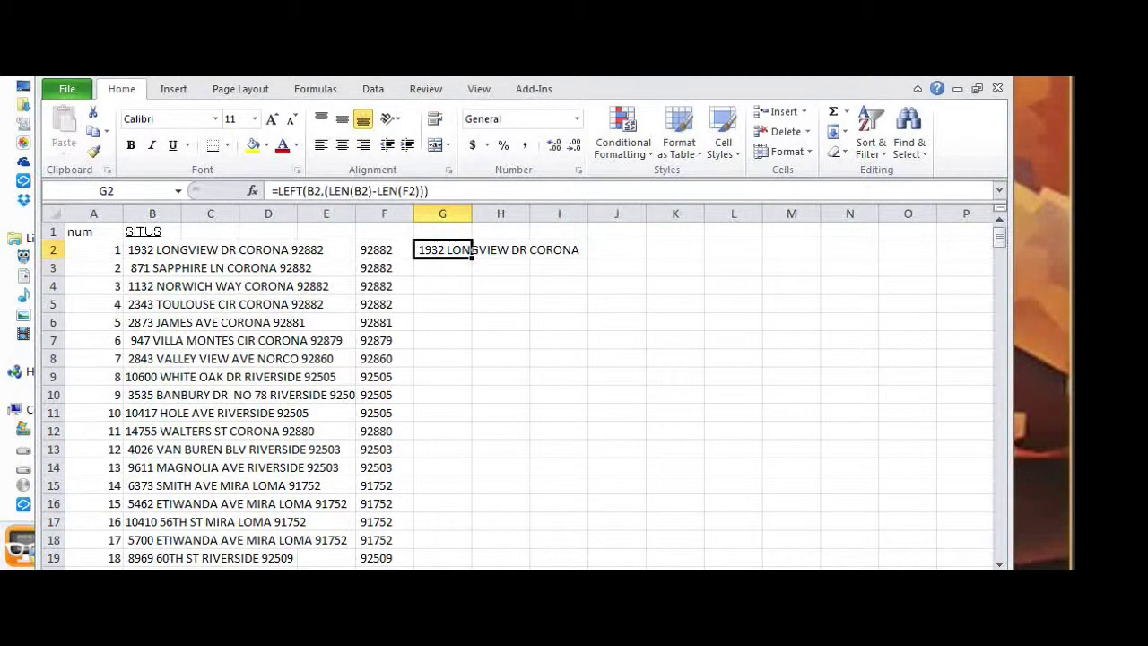
pyautogui.hotkey('ctrl', 'c')
pyautogui.press('Left')
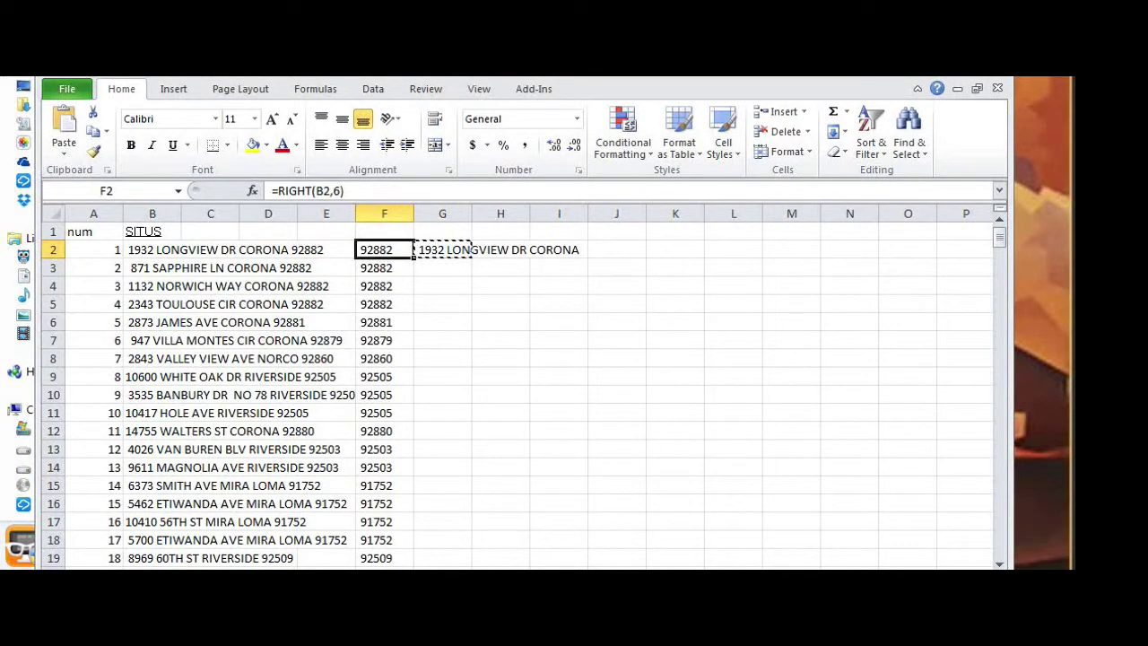
pyautogui.hotkey('ctrl', 'Down')
pyautogui.press('Right')
pyautogui.hotkey('ctrl', 'shift', 'Up')
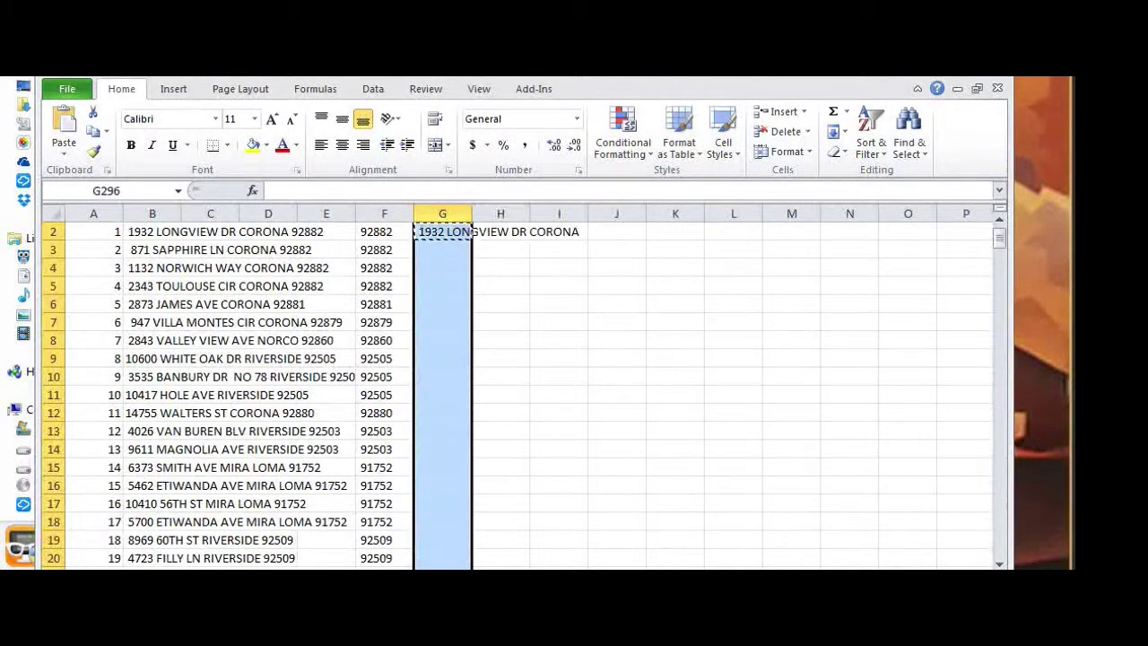
pyautogui.hotkey('ctrl', 'v')
pyautogui.hotkey('ctrl', 'Up')
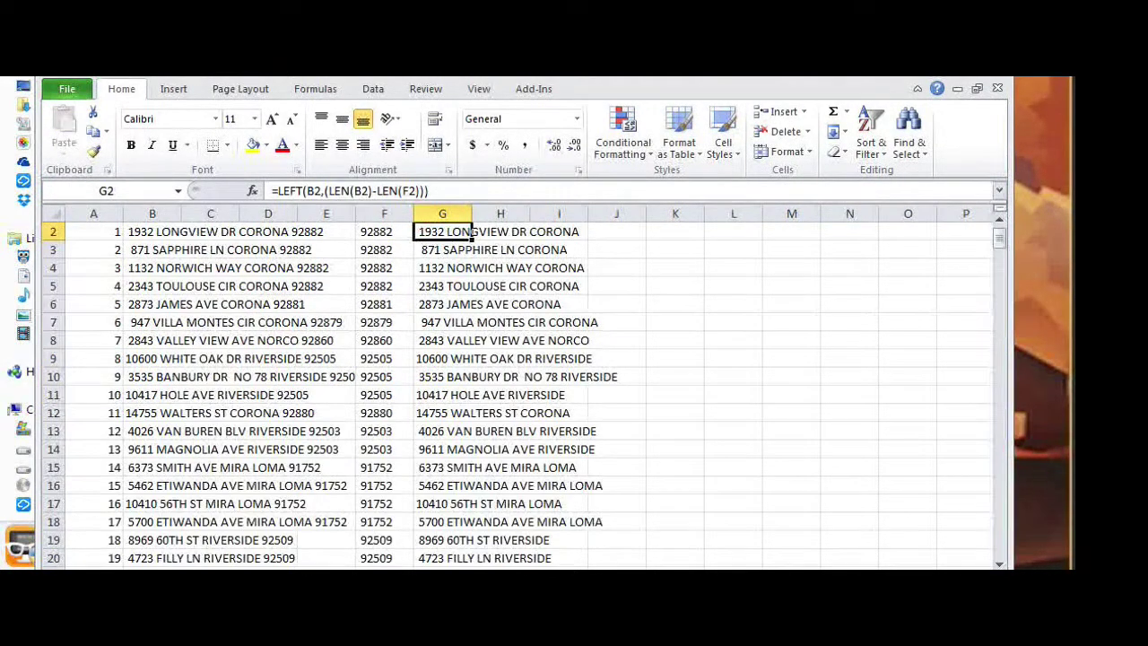
pyautogui.press('Up')
pyautogui.press('Down')
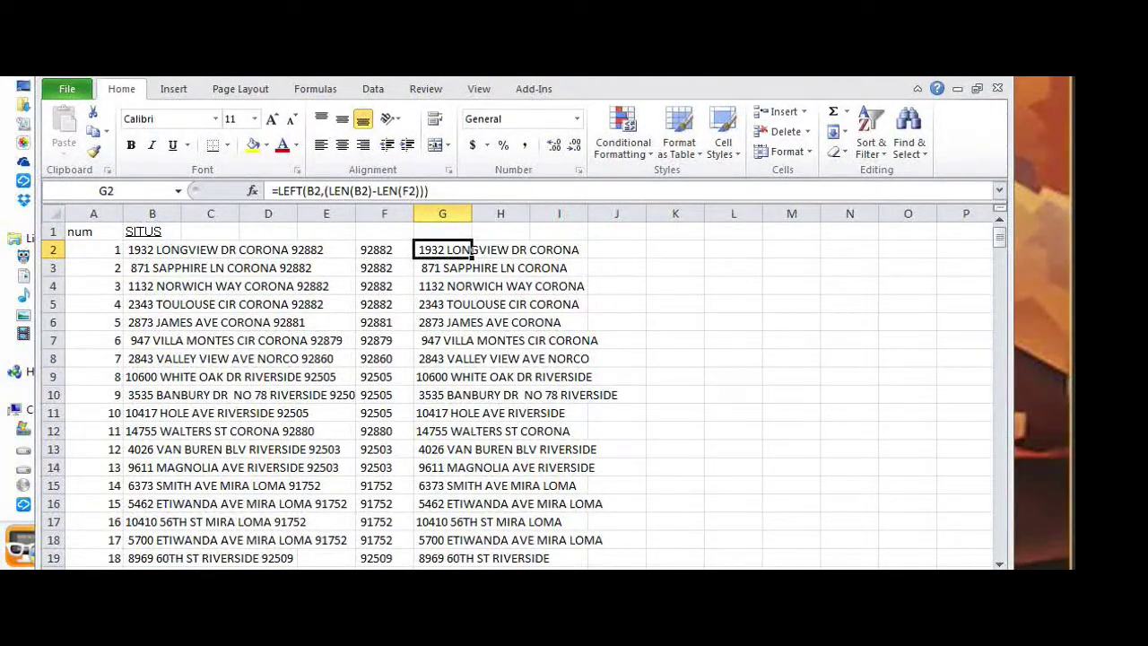
# Step: Start a sort of the table in columns A to G, rows 1 to 296, and mark the data as having headers
pyautogui.press('Left')
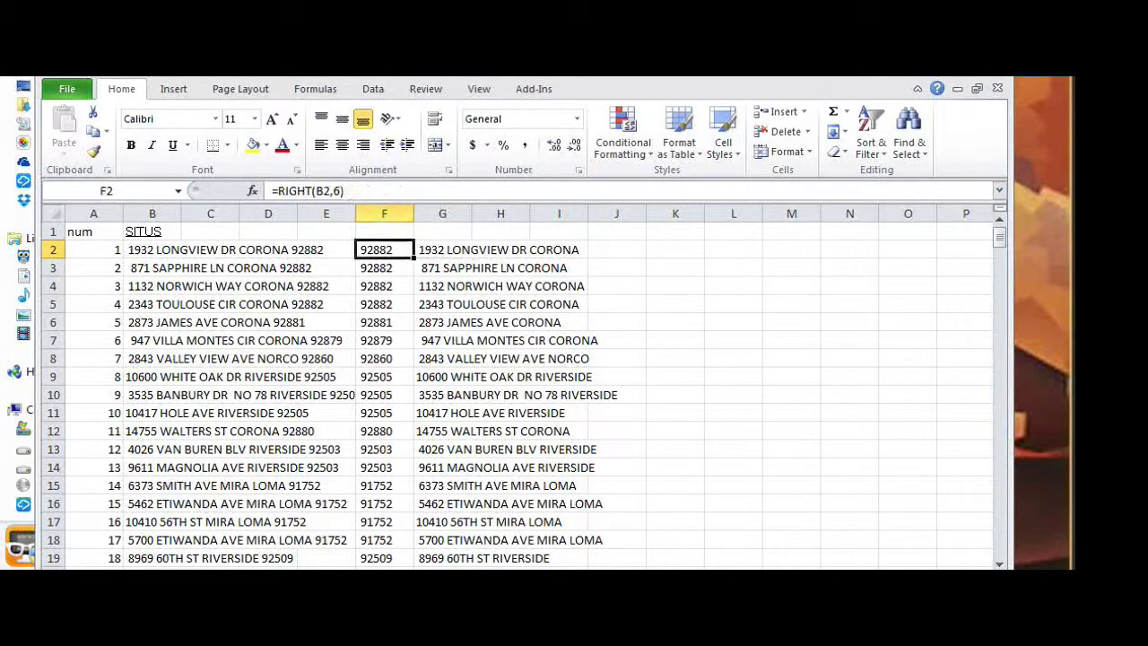
pyautogui.press('Left')
pyautogui.press('Left')
pyautogui.press('Up')
pyautogui.press('Left')
pyautogui.press('Left')
pyautogui.press('Left')
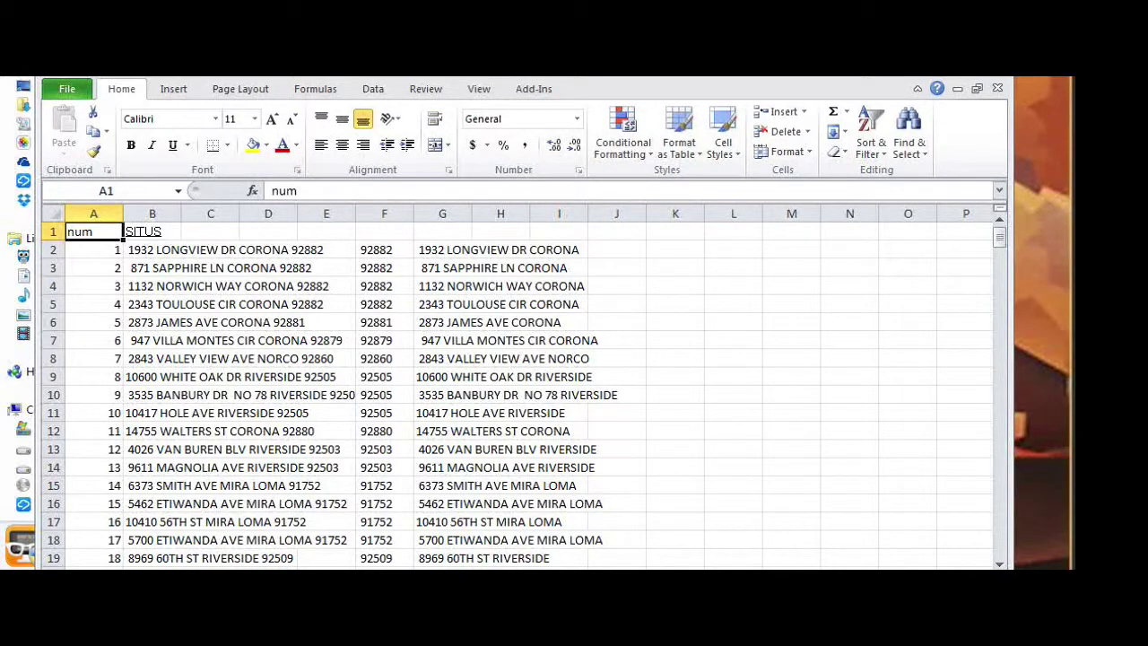
pyautogui.hotkey('ctrl', 'shift', 'Down')
pyautogui.hotkey('shift', 'Right')
pyautogui.hotkey('shift', 'Right')
pyautogui.hotkey('shift', 'Right')
pyautogui.hotkey('shift', 'Right')
pyautogui.hotkey('shift', 'Right')
pyautogui.hotkey('shift', 'Right')
pyautogui.hotkey('shift', 'Right')
pyautogui.hotkey('shift', 'Right')
pyautogui.hotkey('shift', 'Right')
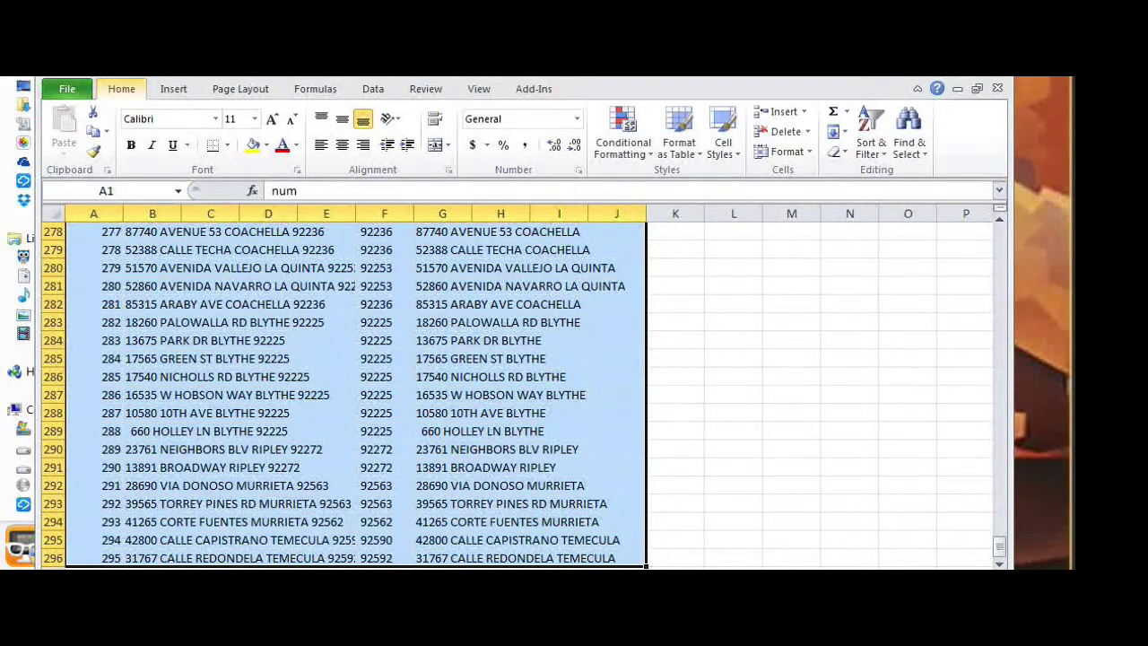
pyautogui.hotkey('shift', 'Left')
pyautogui.hotkey('shift', 'Left')
pyautogui.hotkey('shift', 'Left')
pyautogui.hotkey('alt', 'd')
pyautogui.press('s')
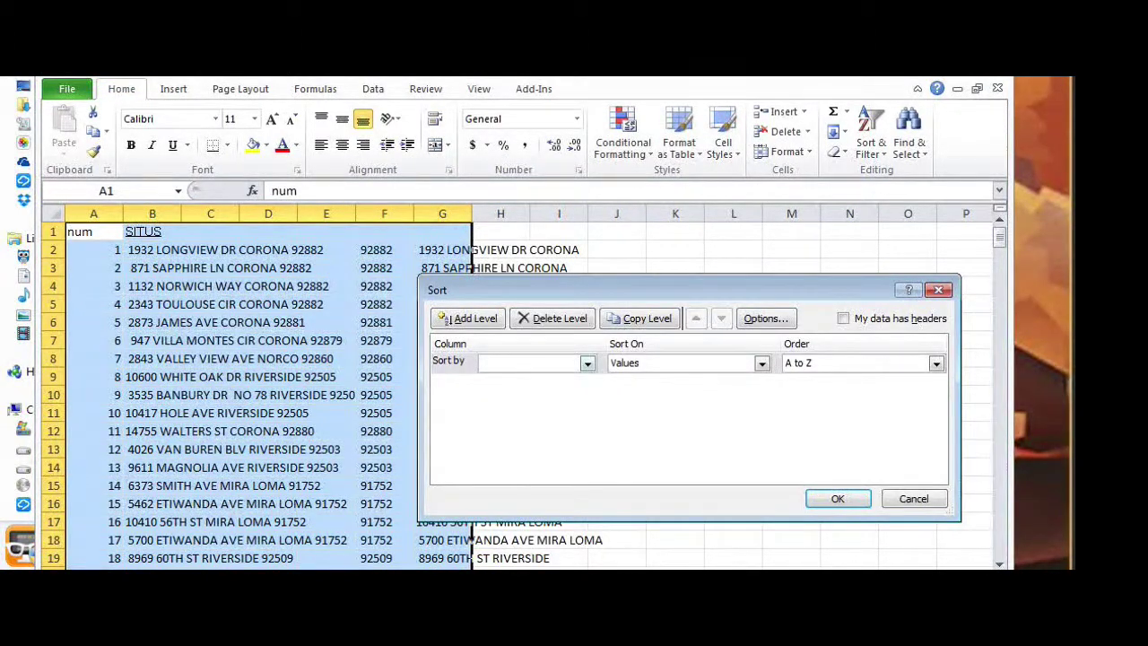
pyautogui.hotkey('alt', 'Down')
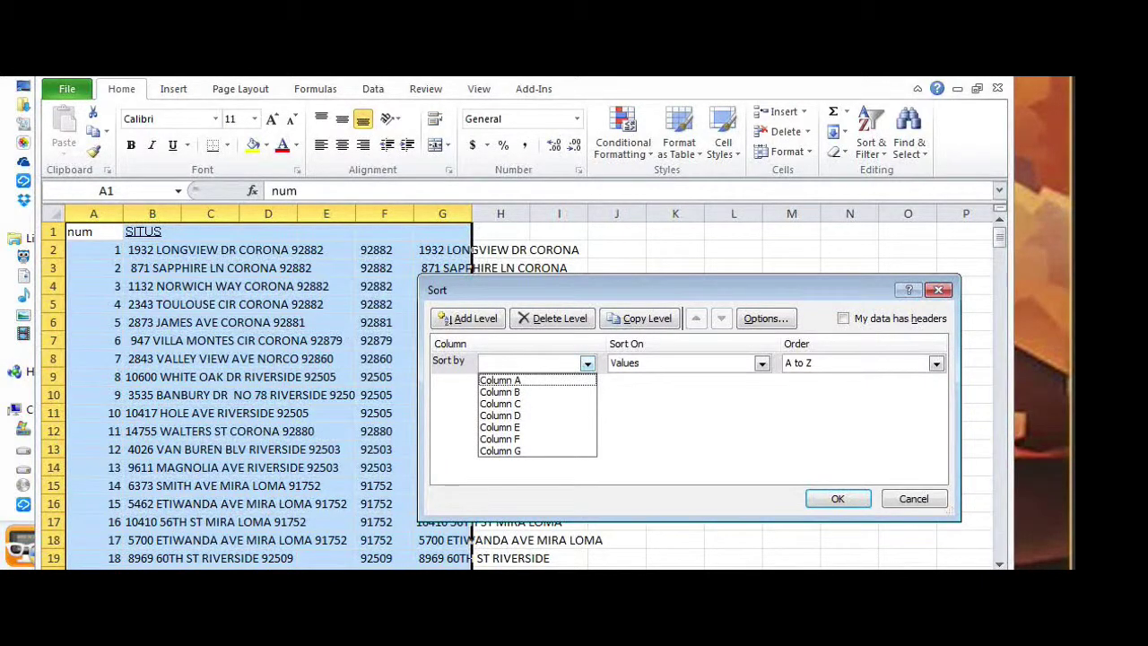
pyautogui.press('Down')
pyautogui.press('Down')
pyautogui.press('Down')
pyautogui.press('Down')
pyautogui.press('Up')
pyautogui.press('Up')
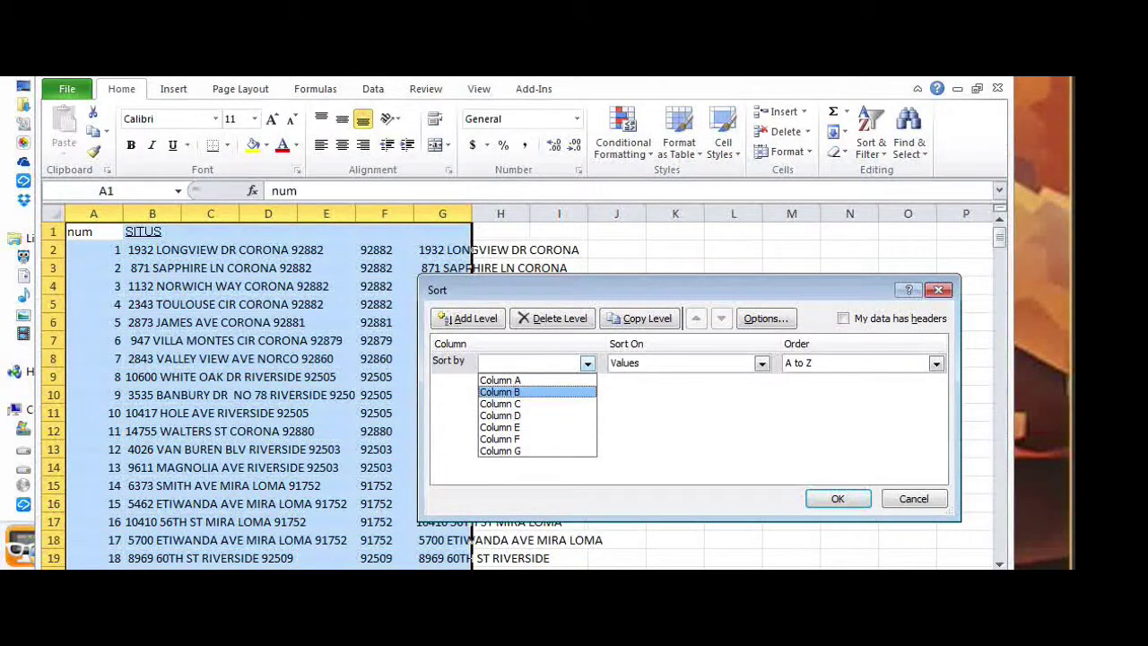
pyautogui.press('Escape')
pyautogui.hotkey('alt', 'h')
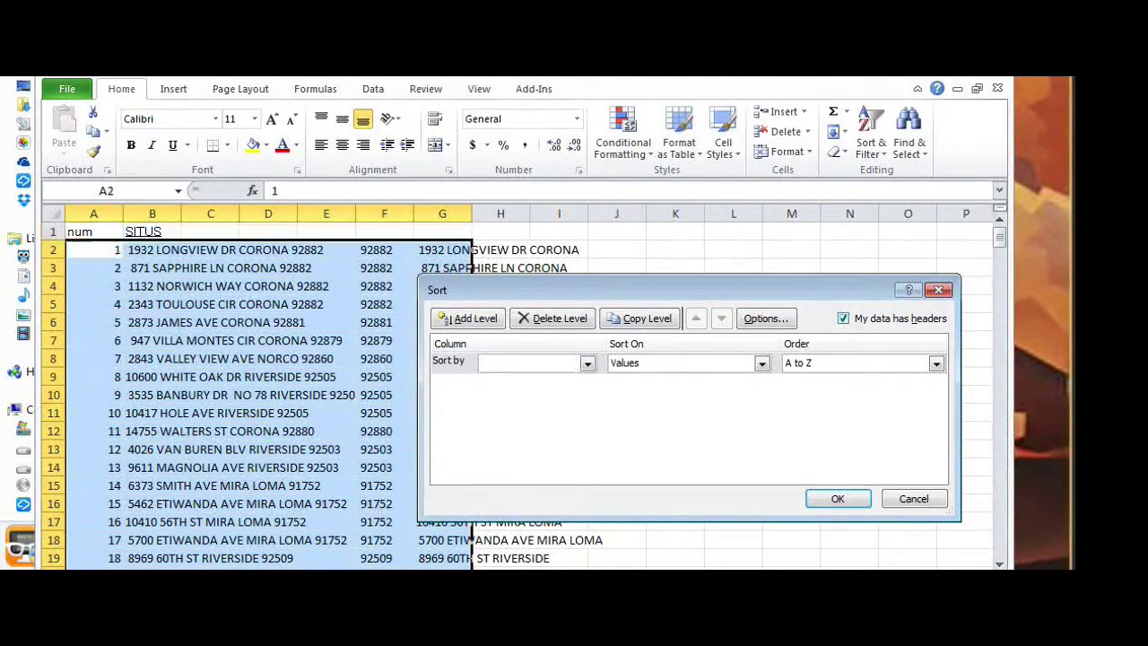
# Step: Sort the table by column F values from A to Z, sorting numbers and numbers stored as text separately
pyautogui.hotkey('alt', 'Down')
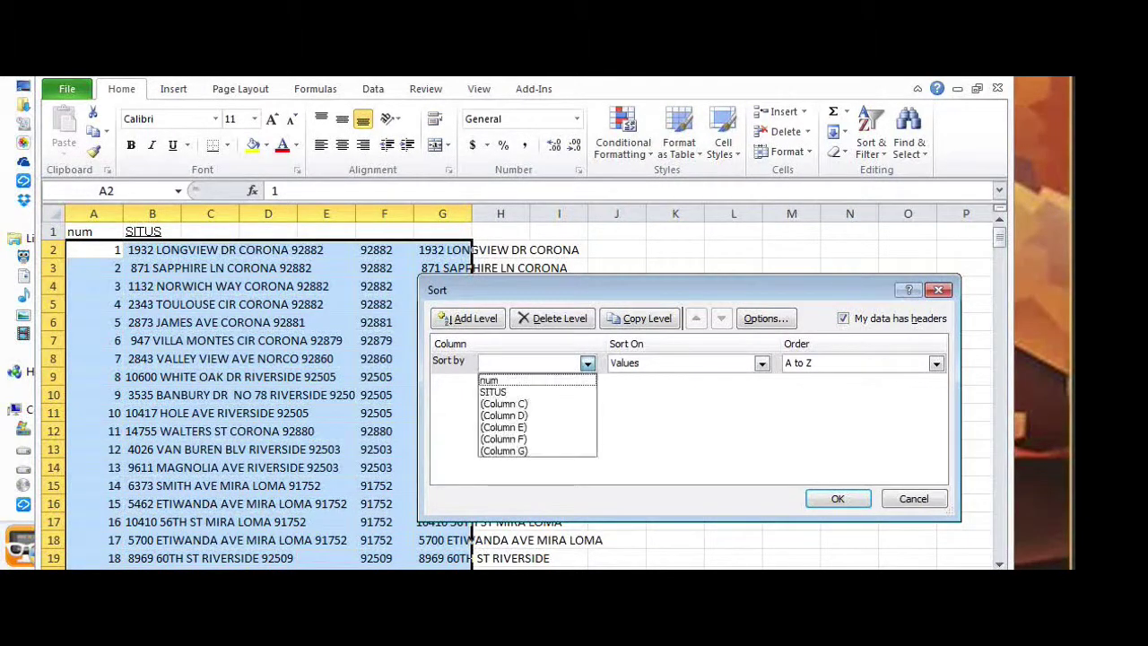
pyautogui.press('Down')
pyautogui.press('Down')
pyautogui.press('Down')
pyautogui.press('Down')
pyautogui.press('Down')
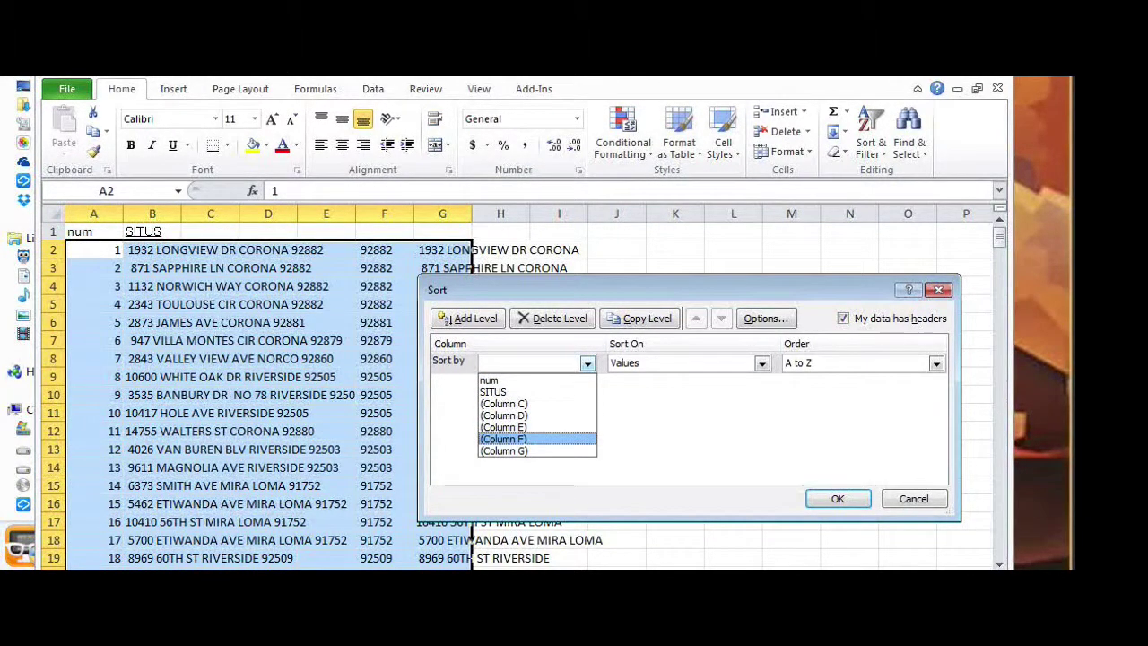
pyautogui.press('Return')
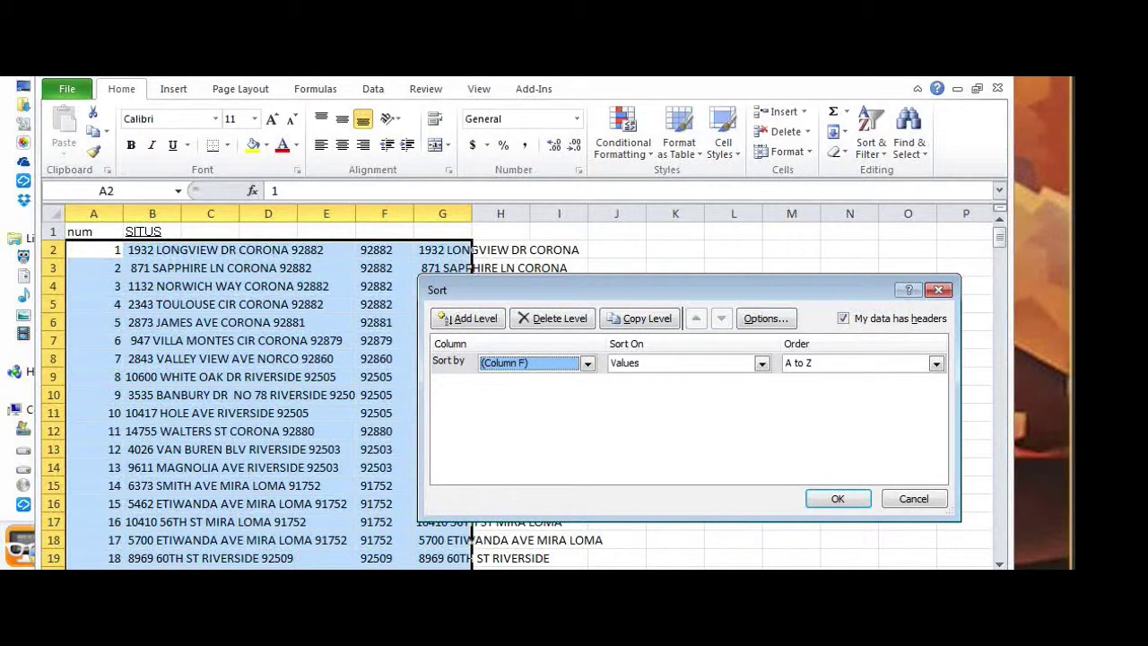
pyautogui.press('Return')
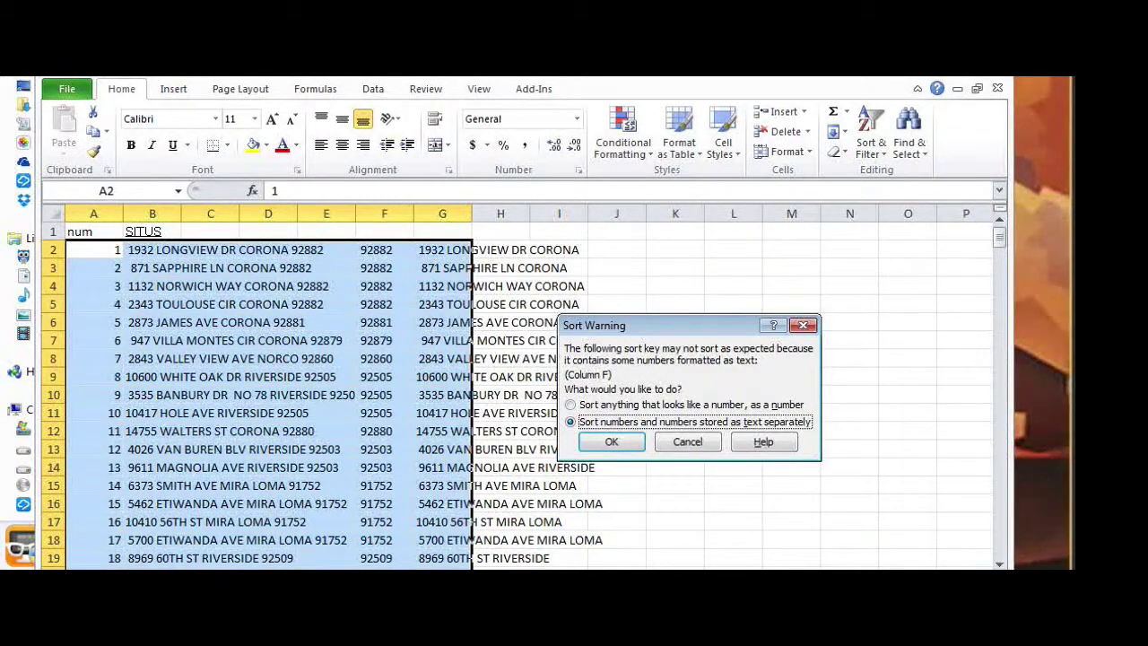
pyautogui.press('Return')
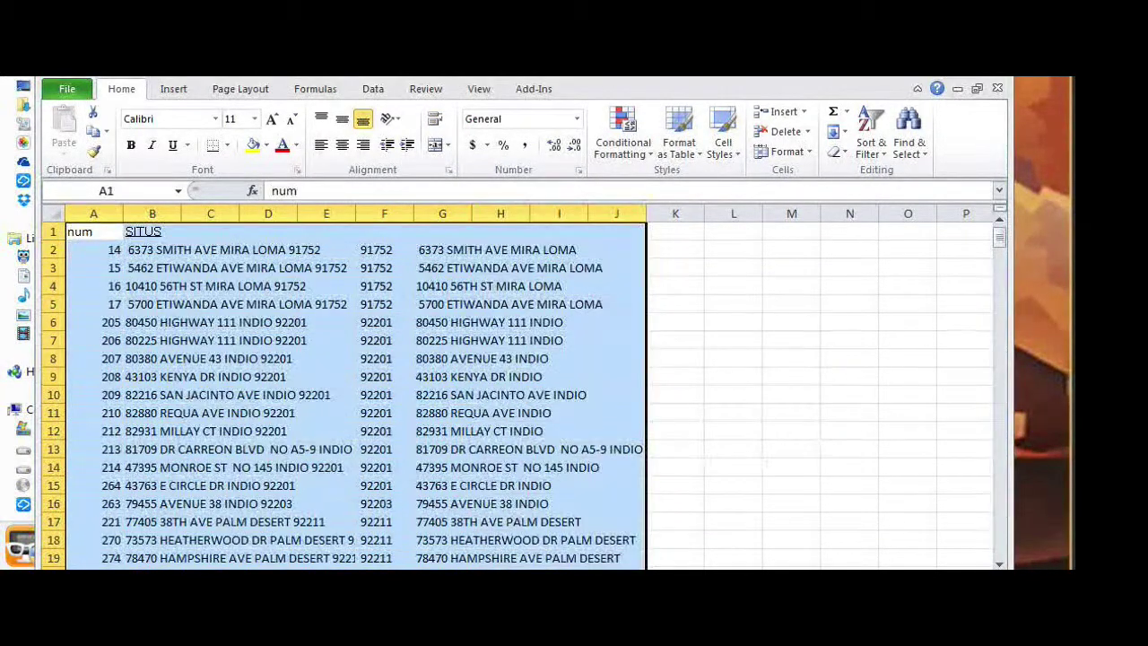
# Step: Enter the formula =RIGHT(G2,J2) in K2 to extract the city from the address, using J2 as the character count
pyautogui.click(674, 249)
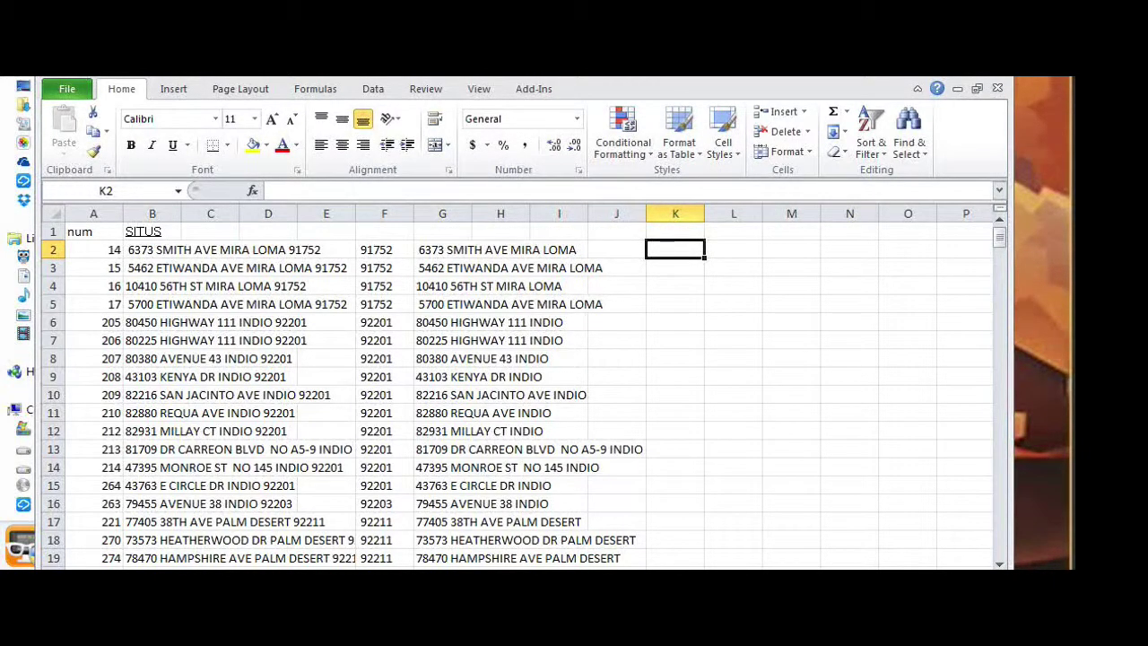
pyautogui.click(616, 249)
pyautogui.click(674, 249)
pyautogui.write('=righ')
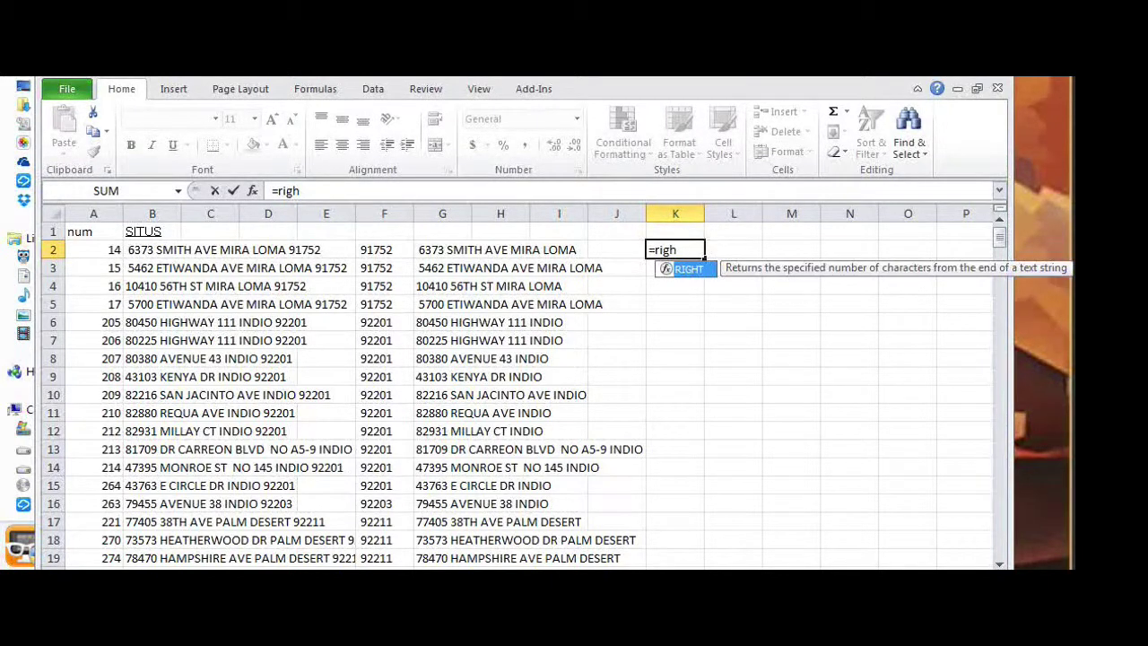
pyautogui.press('Tab')
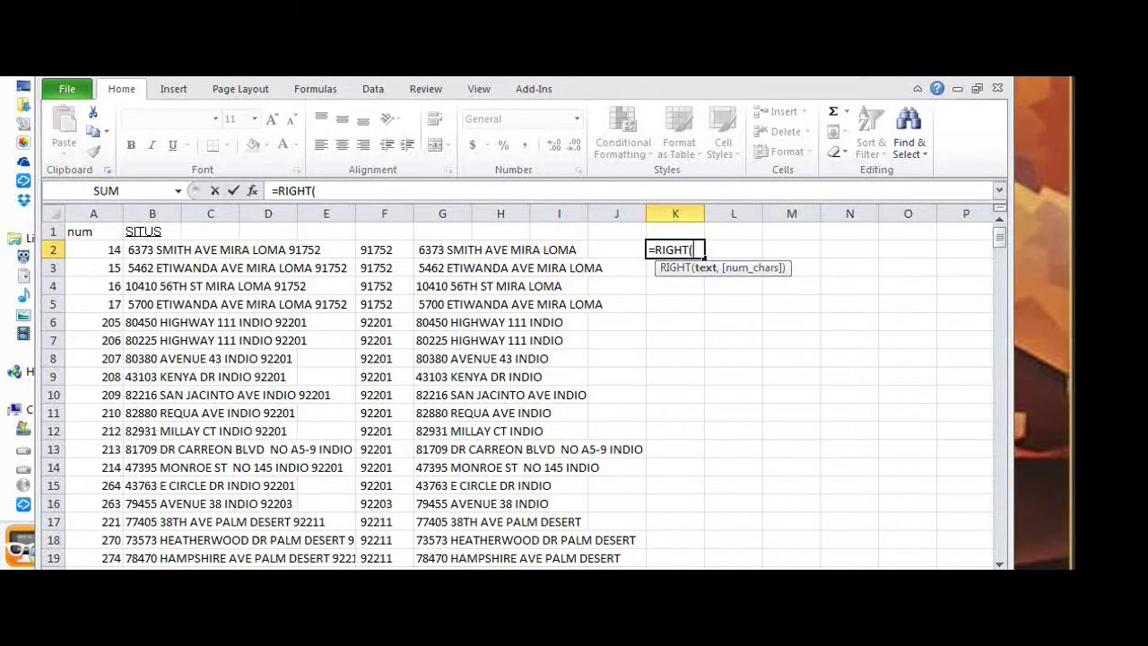
pyautogui.click(471, 250)
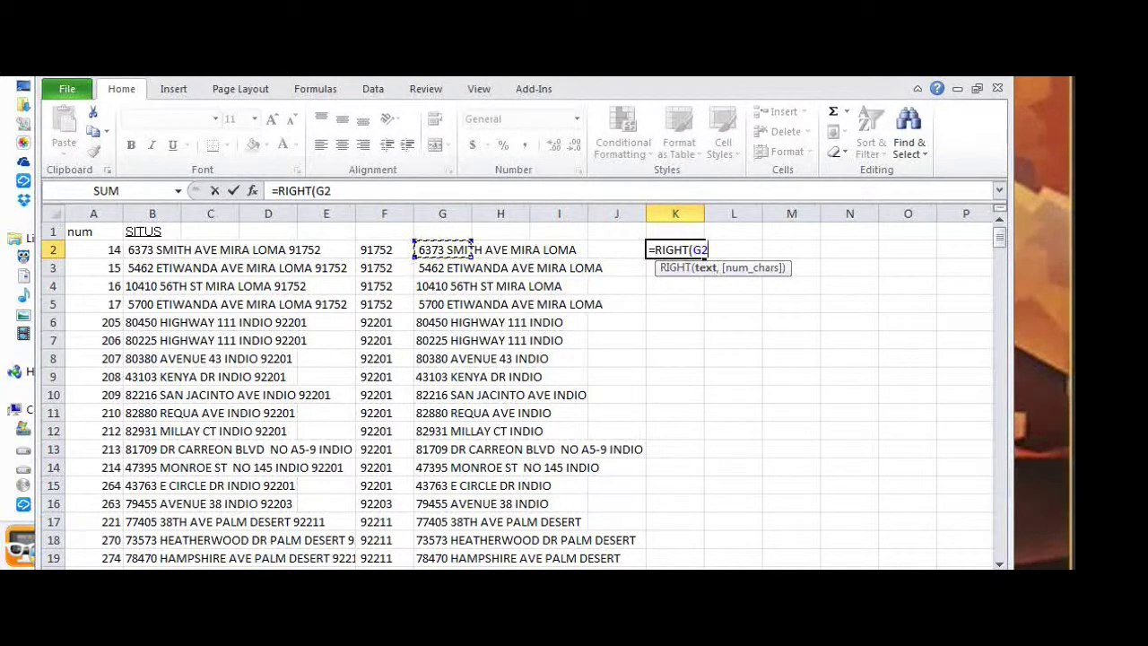
pyautogui.write(',')
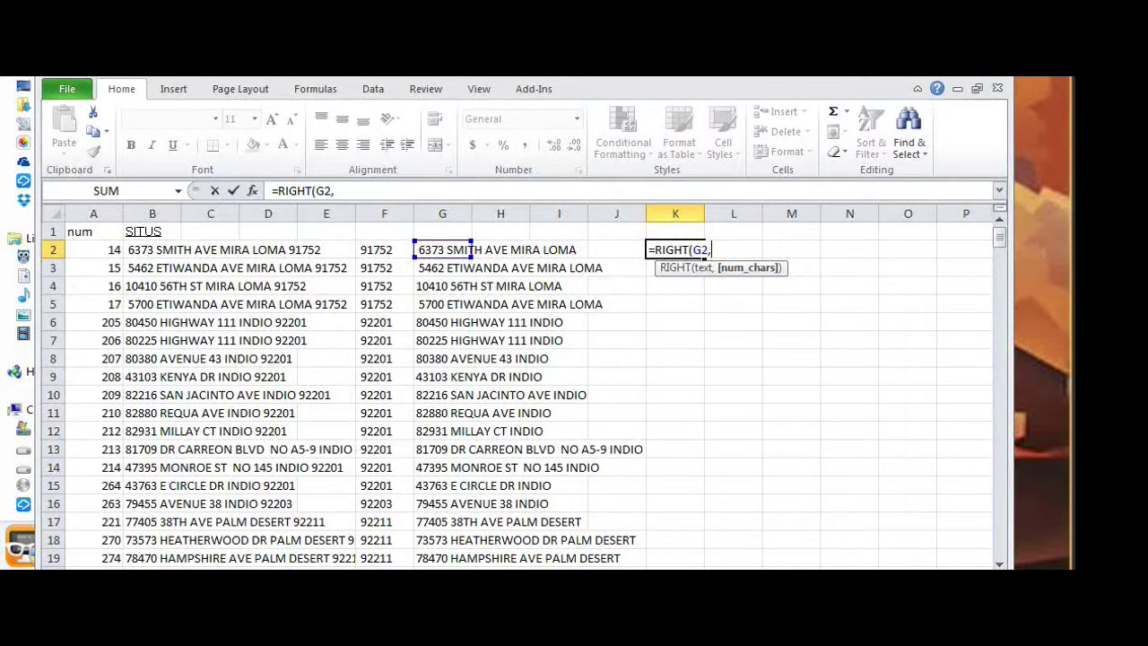
pyautogui.click(616, 249)
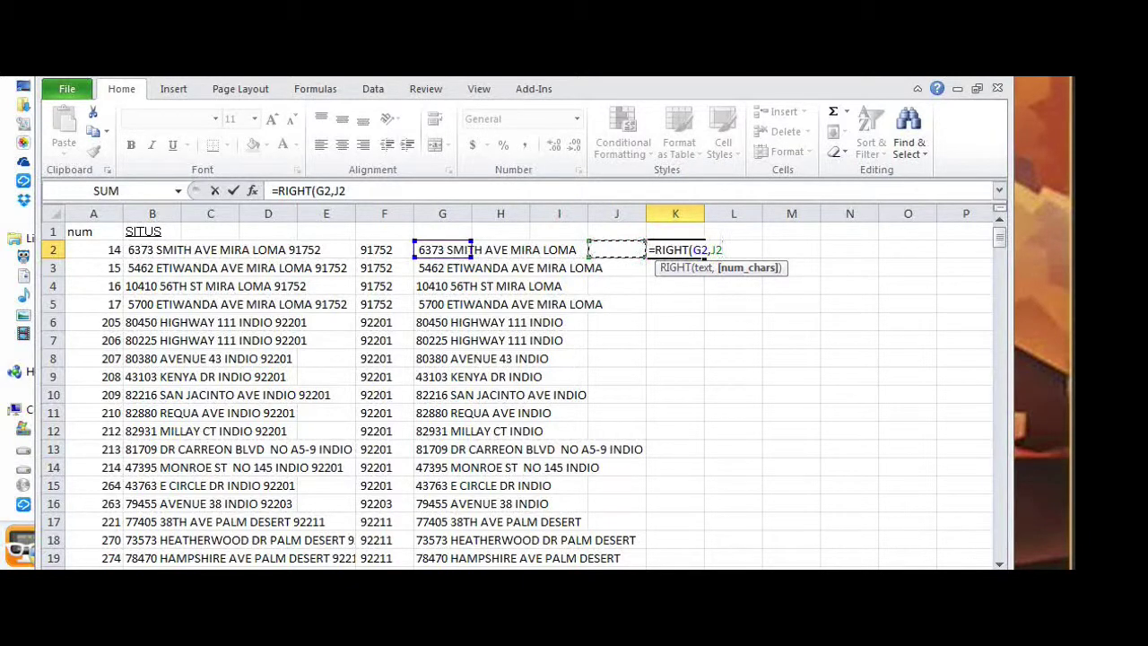
pyautogui.write(')')
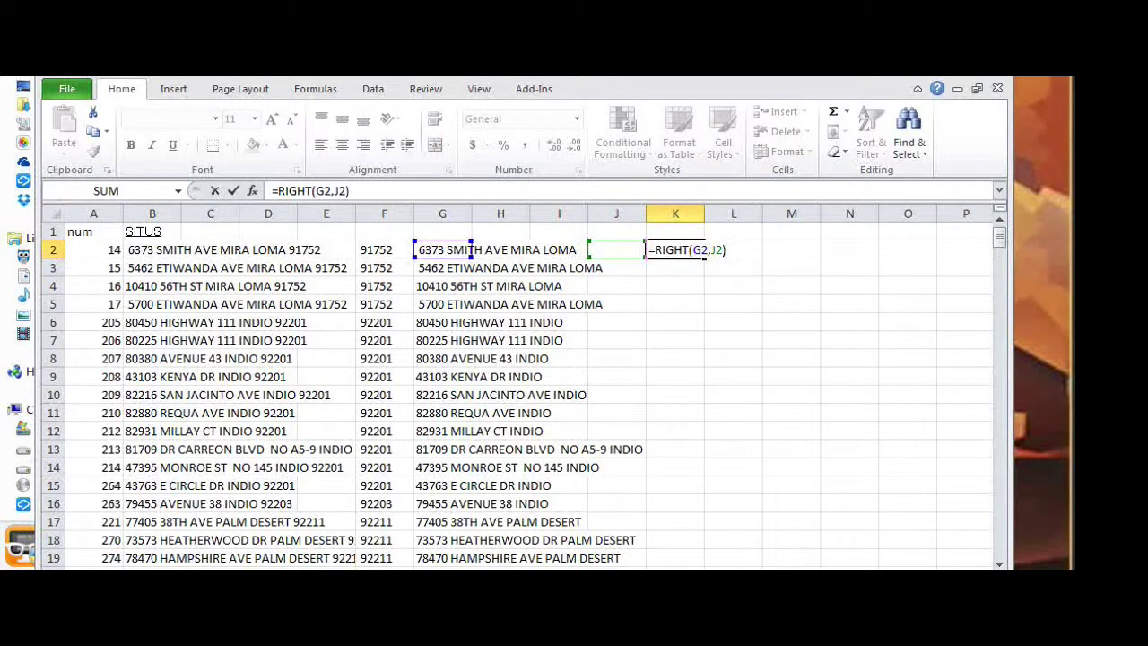
pyautogui.press('Return')
pyautogui.press('Up')
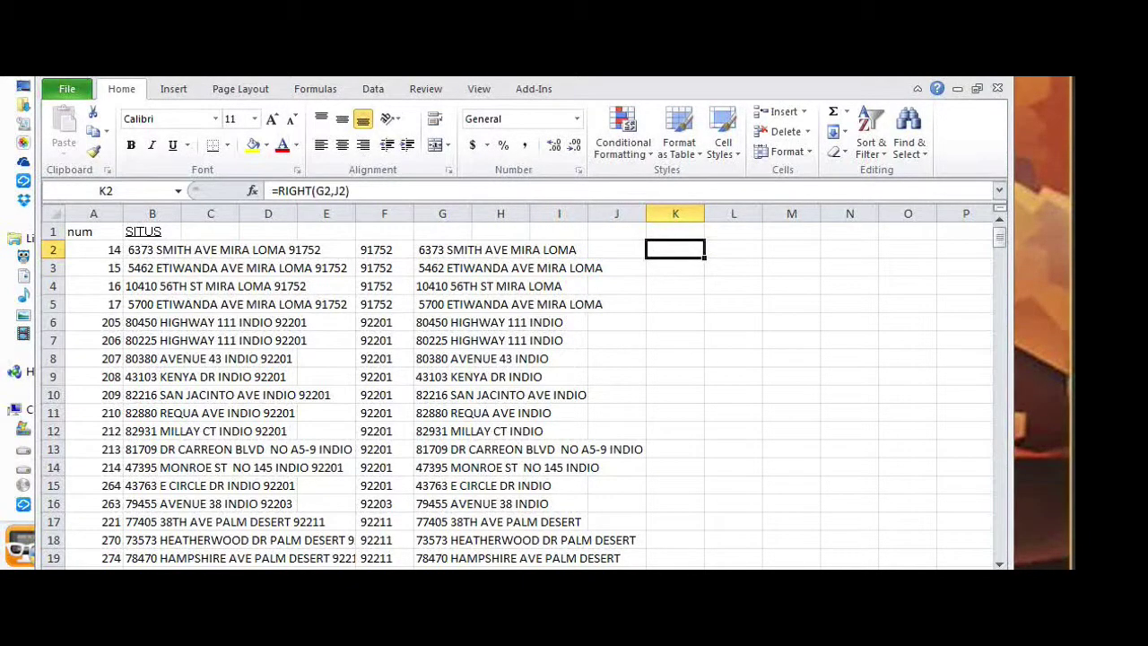
# Step: Widen column J and enter 10 in J2 as the number of characters in the city name
pyautogui.moveTo(646, 214); pyautogui.dragTo(749, 214)
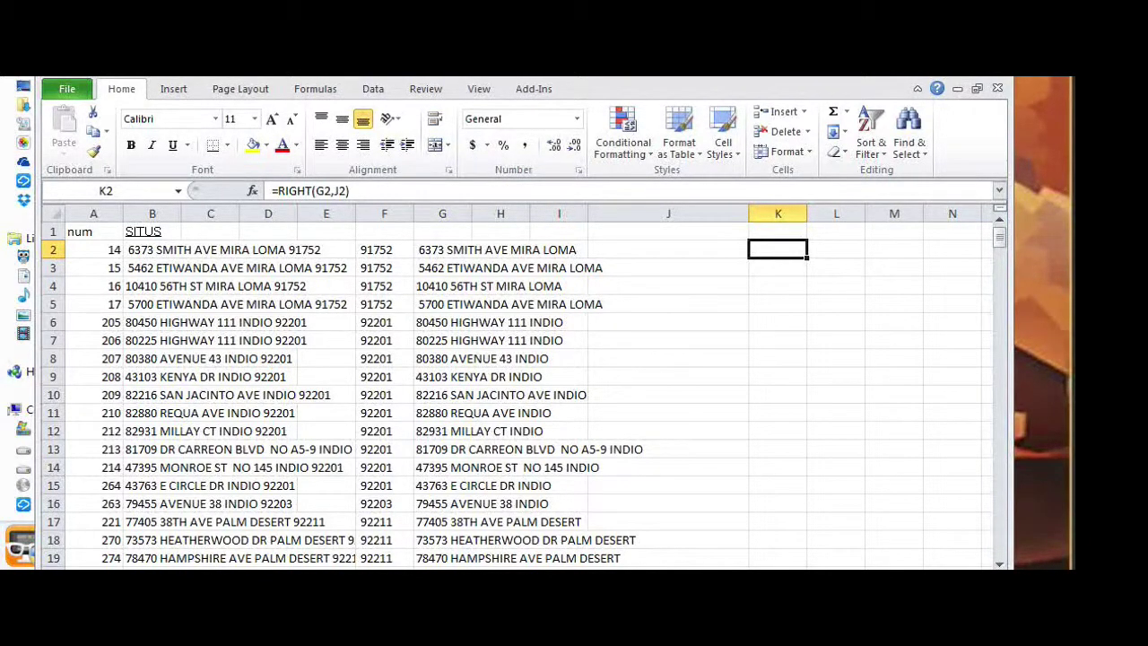
pyautogui.click(668, 249)
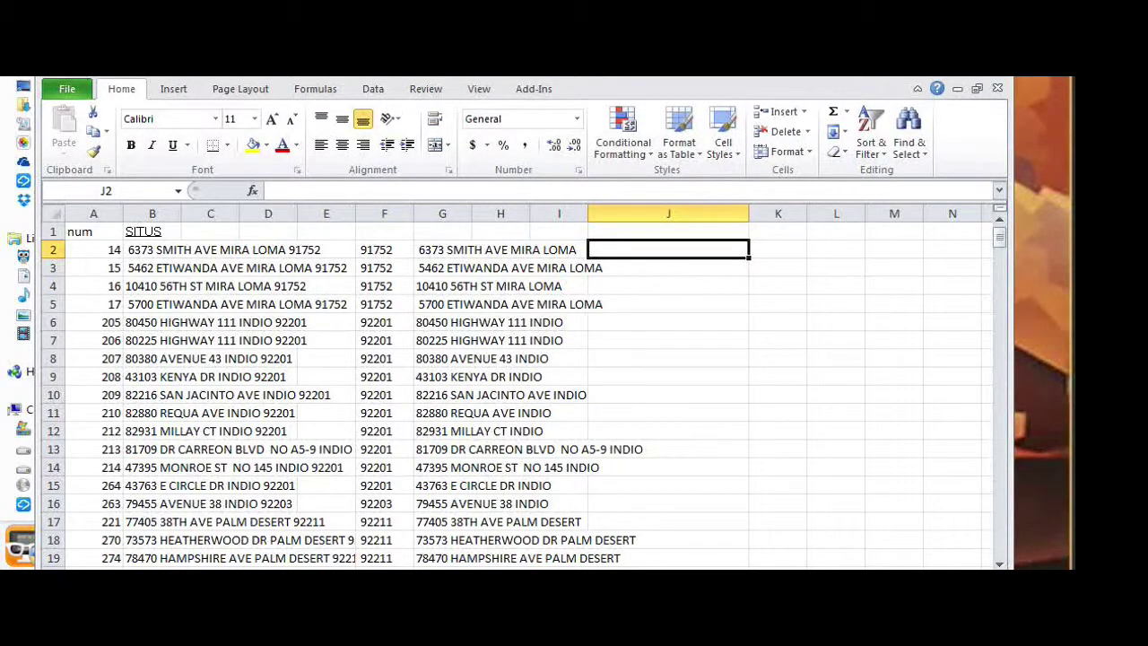
pyautogui.write('10')
pyautogui.press('Return')
pyautogui.click(667, 249)
# Step: Enter a formula in J3 that repeats the character count from the cell above, J2
pyautogui.click(667, 267)
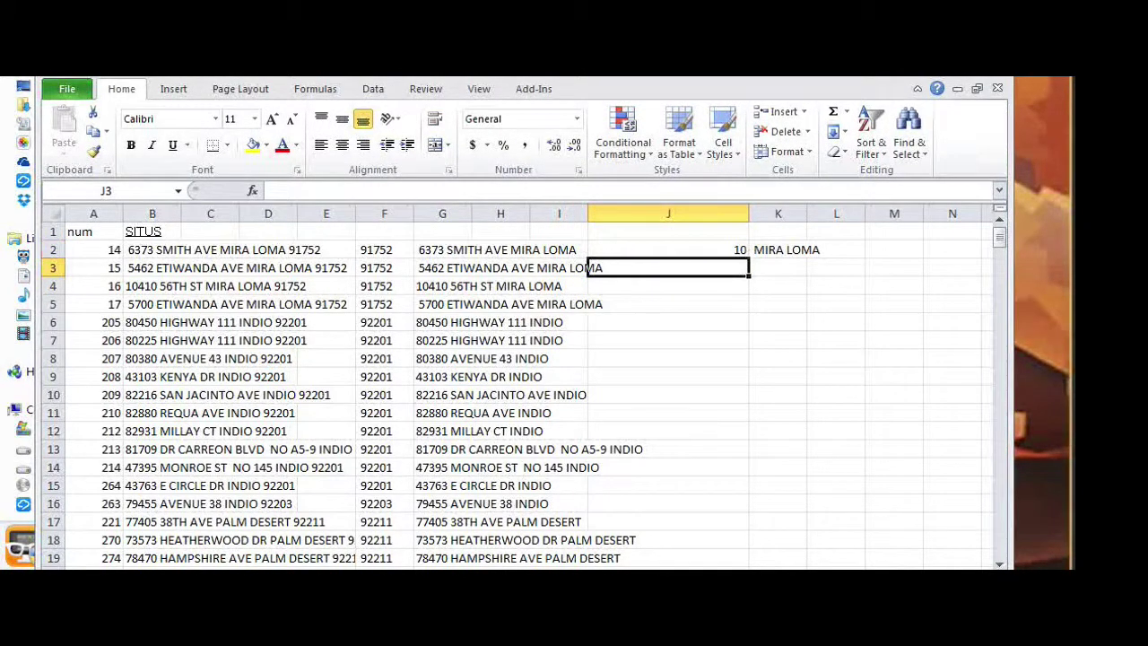
pyautogui.write('=')
pyautogui.press('Up')
pyautogui.press('Return')
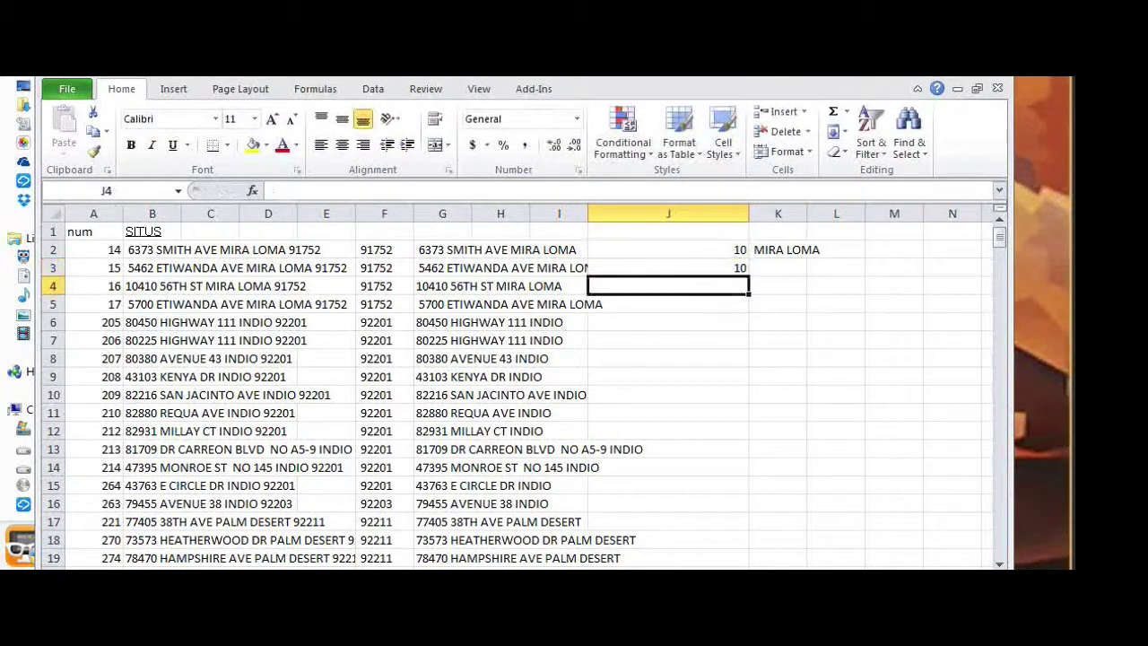
# Step: Copy the character-count formula from J3 down column J to the last address in row 296
pyautogui.click(668, 267)
pyautogui.hotkey('ctrl', 'c')
pyautogui.press('Left')
pyautogui.press('Left')
pyautogui.press('Left')
pyautogui.hotkey('ctrl', 'Down')
pyautogui.press('Right')
pyautogui.press('Right')
pyautogui.press('Right')
pyautogui.hotkey('ctrl', 'shift', 'Up')
pyautogui.press('Return')
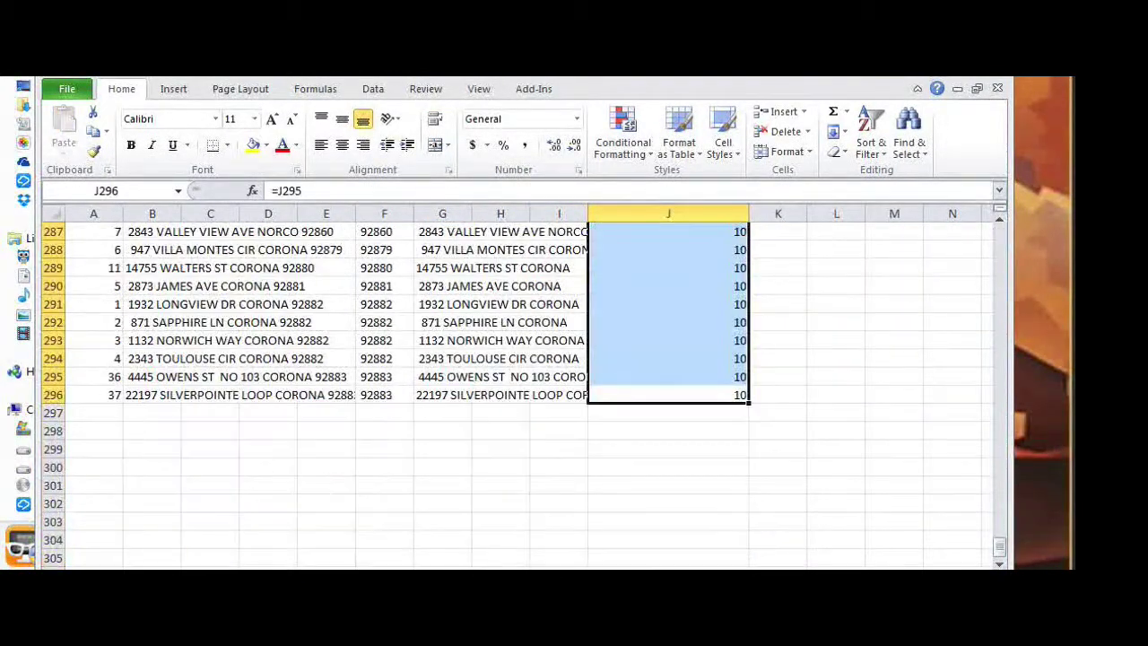
# Step: Copy the city formula from K2 down column K to the last address in row 296
pyautogui.press('Right')
pyautogui.hotkey('ctrl', 'Up')
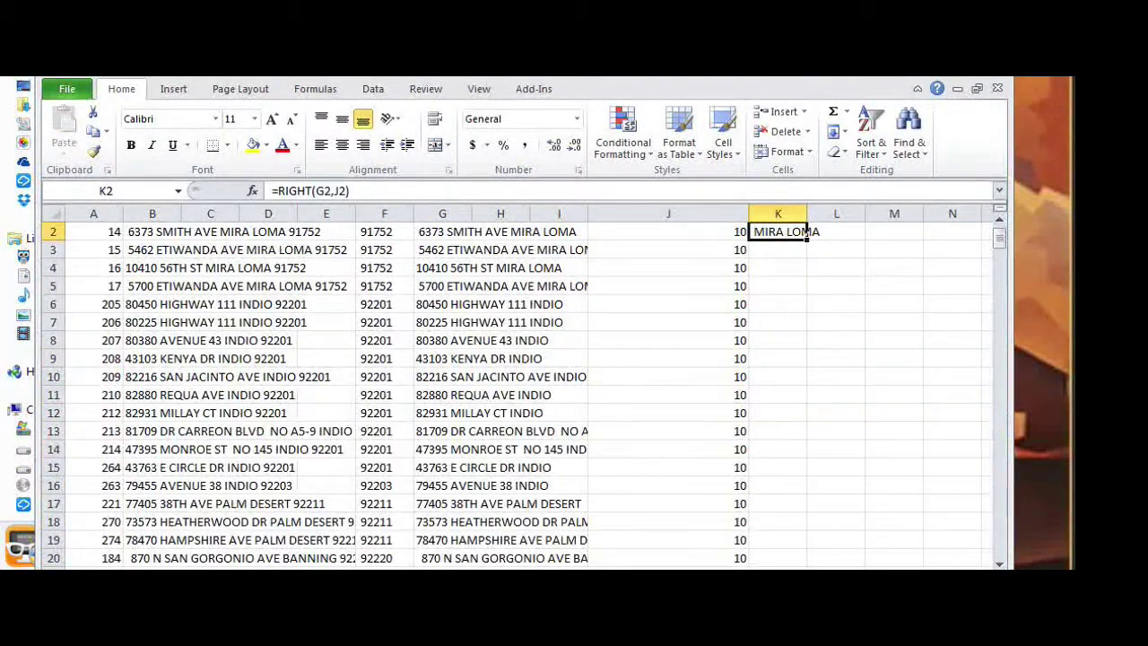
pyautogui.hotkey('ctrl', 'c')
pyautogui.press('Left')
pyautogui.hotkey('ctrl', 'Down')
pyautogui.press('Right')
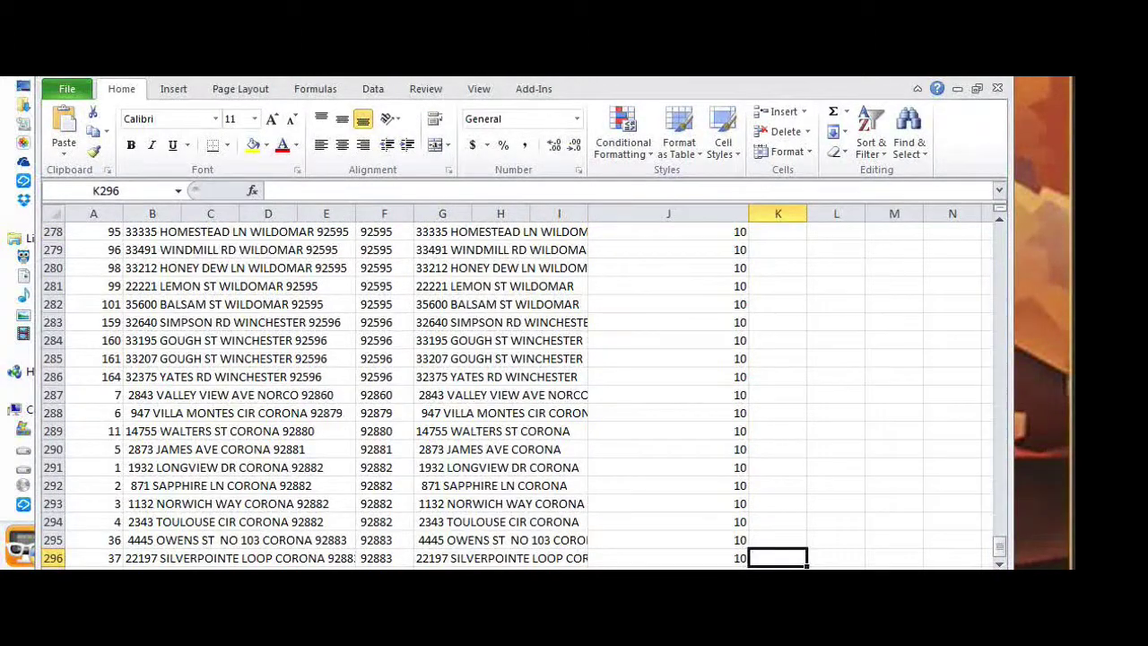
pyautogui.hotkey('ctrl', 'shift', 'Up')
pyautogui.hotkey('ctrl', 'v')
pyautogui.press('Escape')
pyautogui.hotkey('ctrl', 'Up')
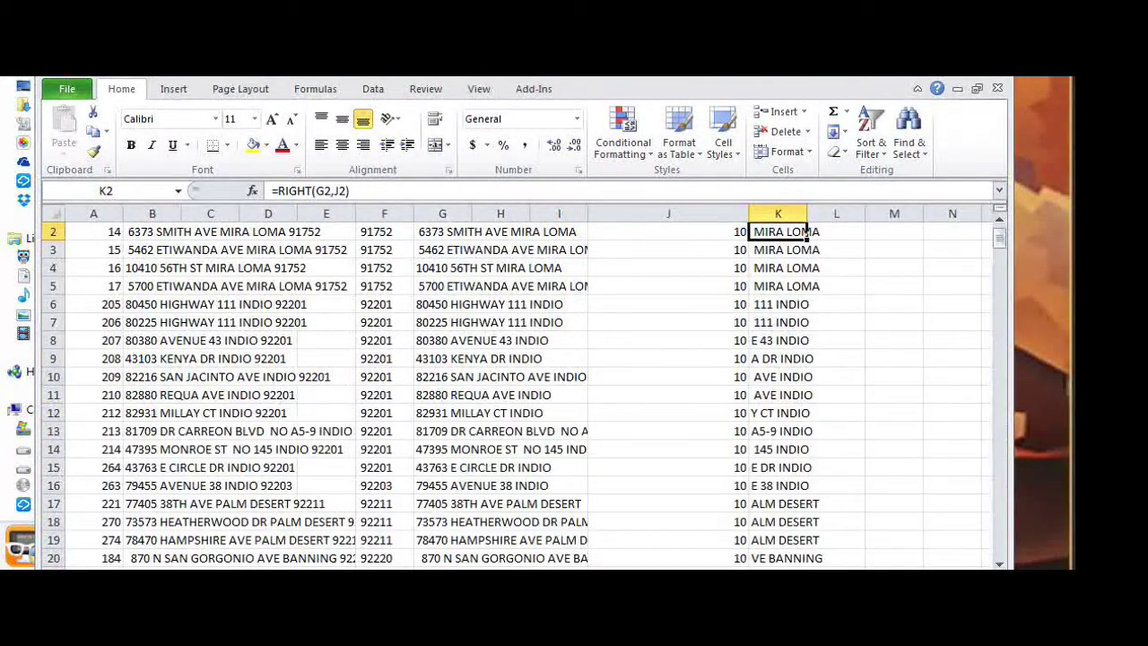
# Step: Set the character count in J6, at the first INDIO address, to 5
pyautogui.press('Up')
pyautogui.press('Down')
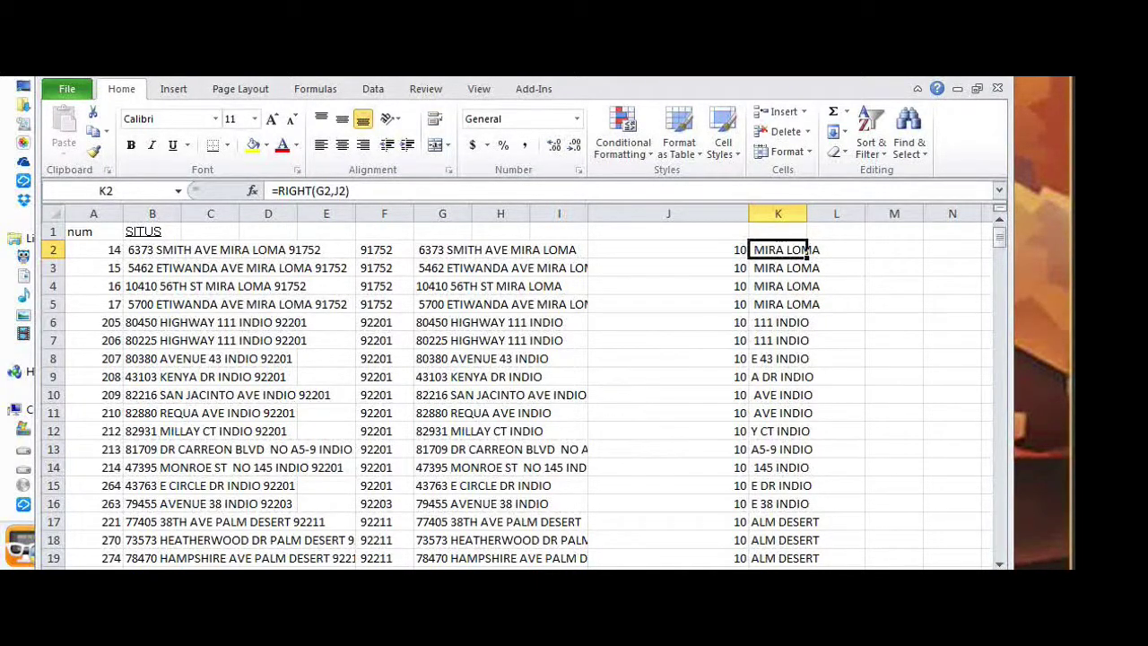
pyautogui.press('Left')
pyautogui.press('Down')
pyautogui.press('Down')
pyautogui.press('Down')
pyautogui.press('Down')
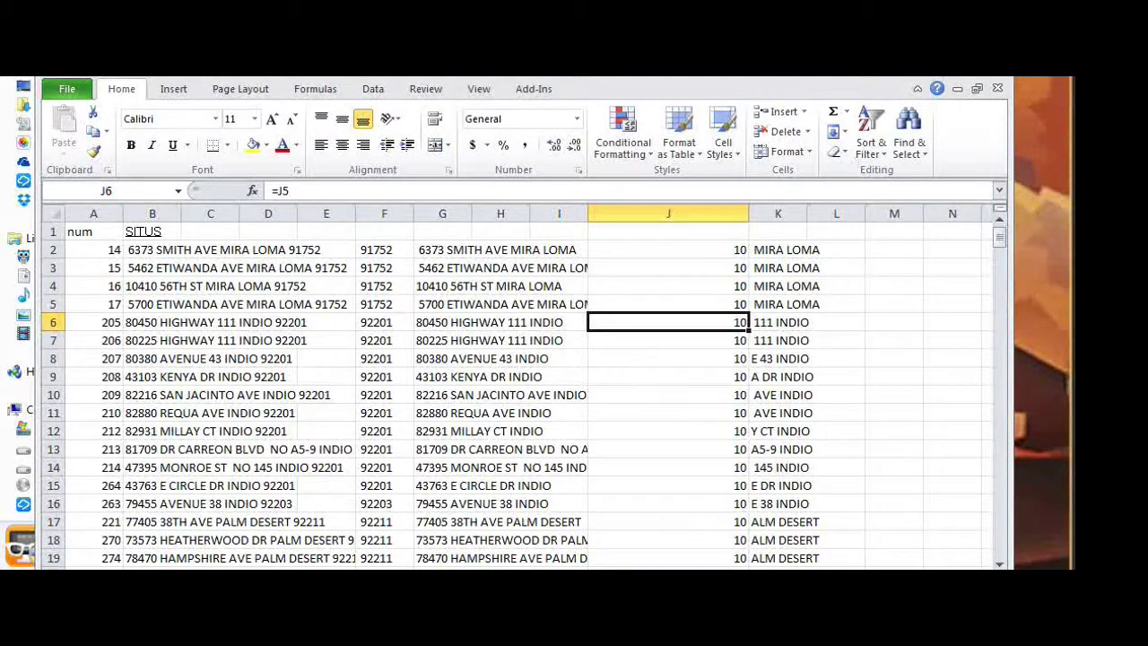
pyautogui.write('5')
pyautogui.press('Return')
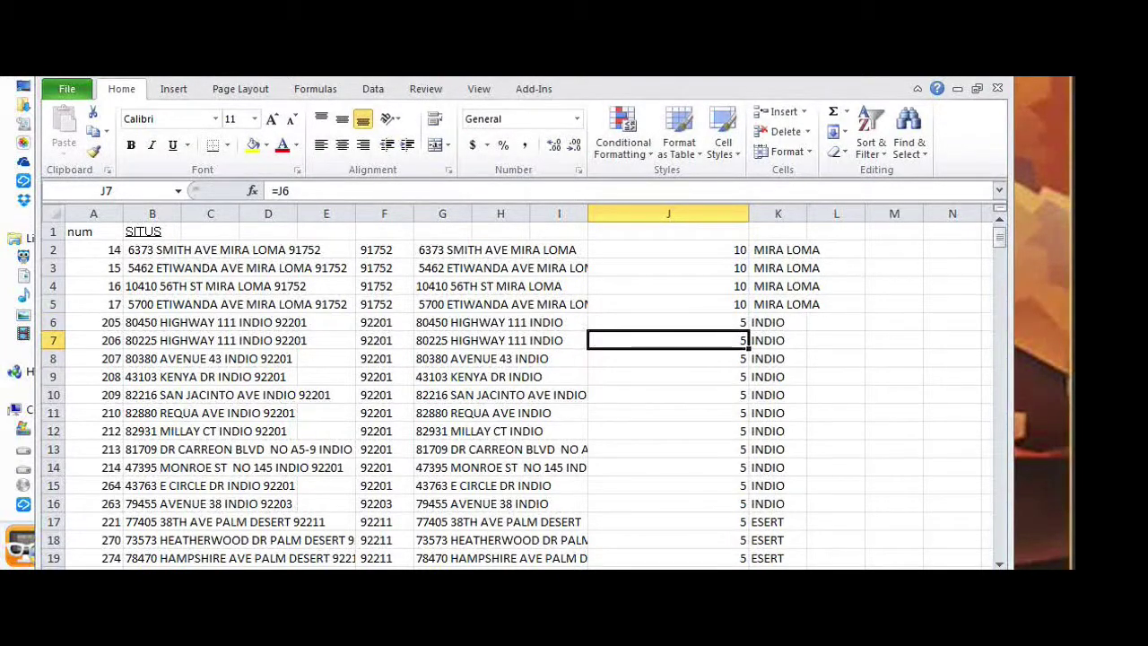
# Step: Set the character count in J17, at the first PALM DESERT address, to 11
pyautogui.press('Down')
pyautogui.press('Down')
pyautogui.press('Down')
pyautogui.press('Down')
pyautogui.press('Down')
pyautogui.press('Down')
pyautogui.press('Down')
pyautogui.press('Down')
pyautogui.press('Down')
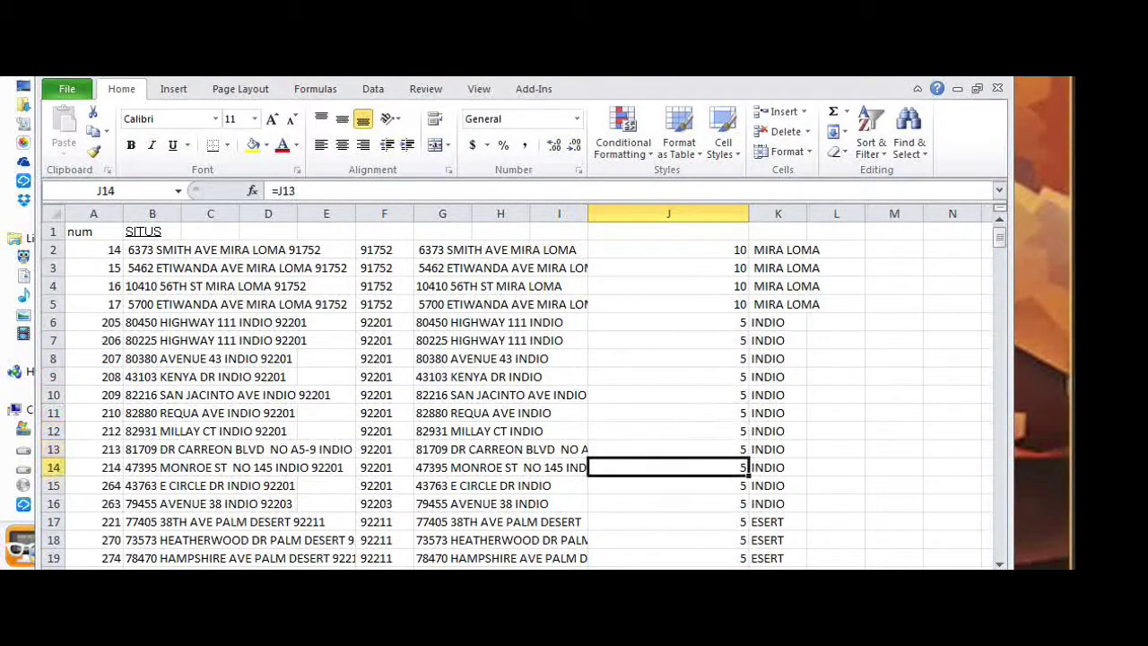
pyautogui.press('Down')
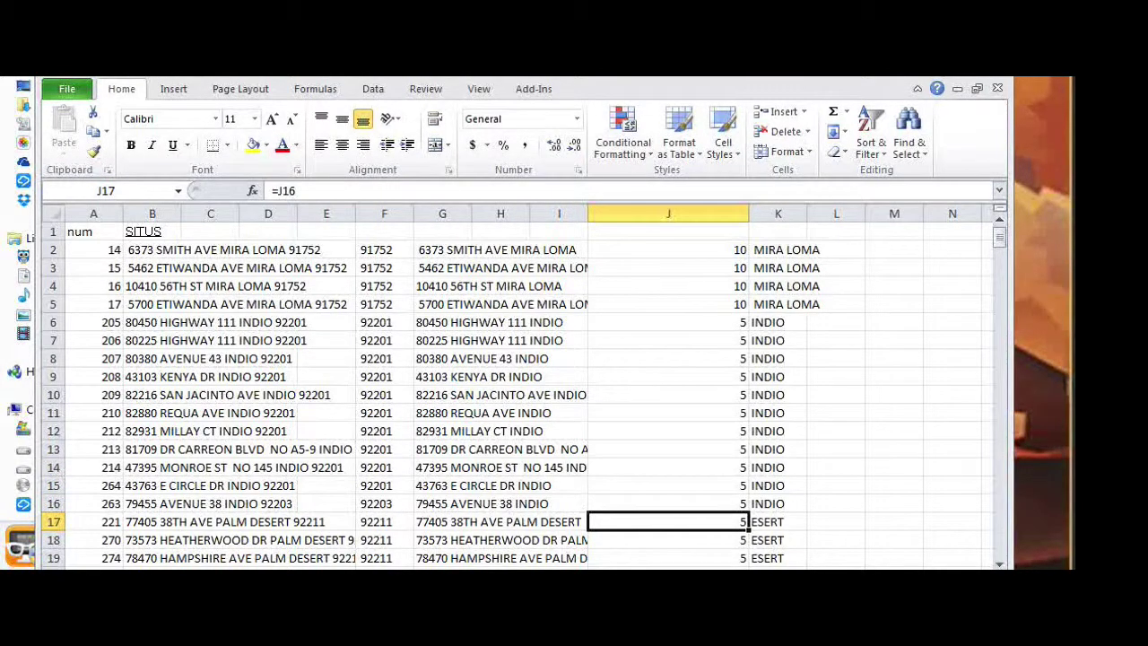
pyautogui.write('10')
pyautogui.press('Return')
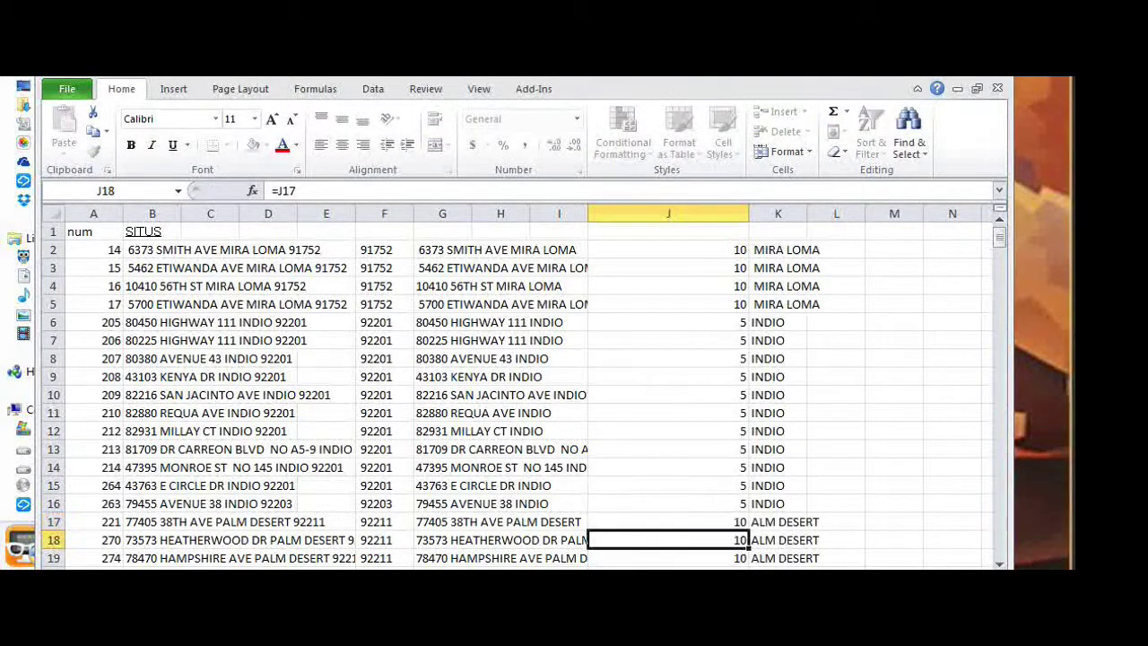
pyautogui.press('Up')
pyautogui.write('11')
pyautogui.press('Return')
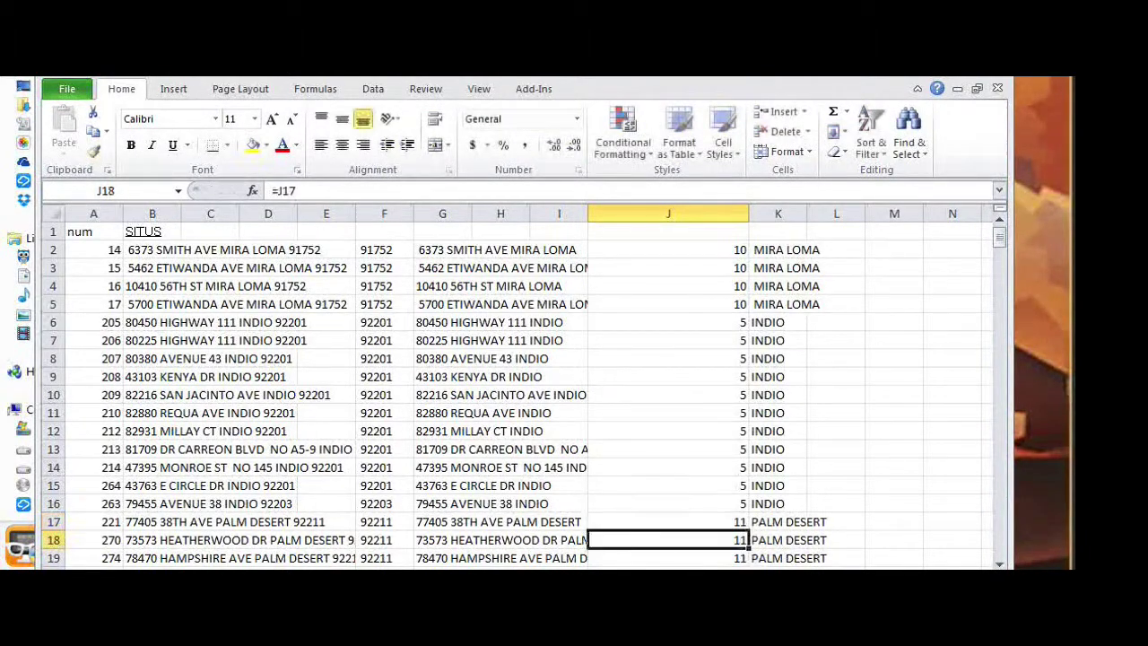
# Step: Set the character count in J20, at the first BANNING address, to 7
pyautogui.press('Down')
pyautogui.press('Down')
pyautogui.press('Down')
pyautogui.press('Down')
pyautogui.press('Up')
pyautogui.press('Up')
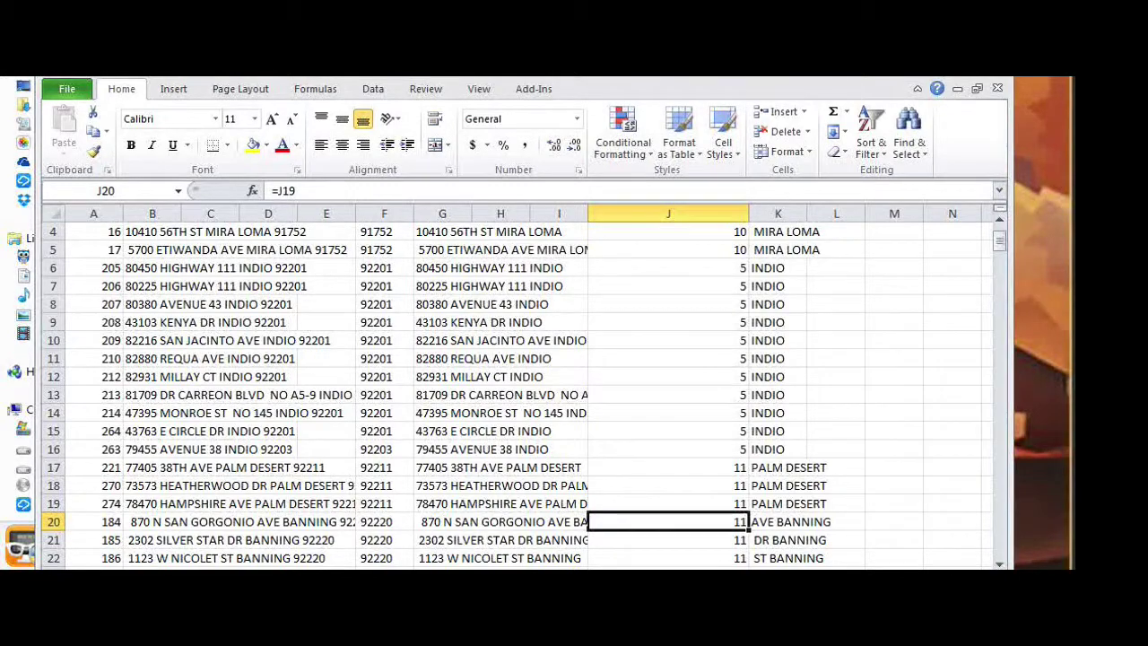
pyautogui.write('7')
pyautogui.press('Return')
# Step: Set the character count in J26, at the first BEAUMONT address, to 8
pyautogui.press('Down')
pyautogui.press('Down')
pyautogui.press('Down')
pyautogui.press('Down')
pyautogui.press('Down')
pyautogui.press('Down')
pyautogui.press('Down')
pyautogui.press('Down')
pyautogui.press('Down')
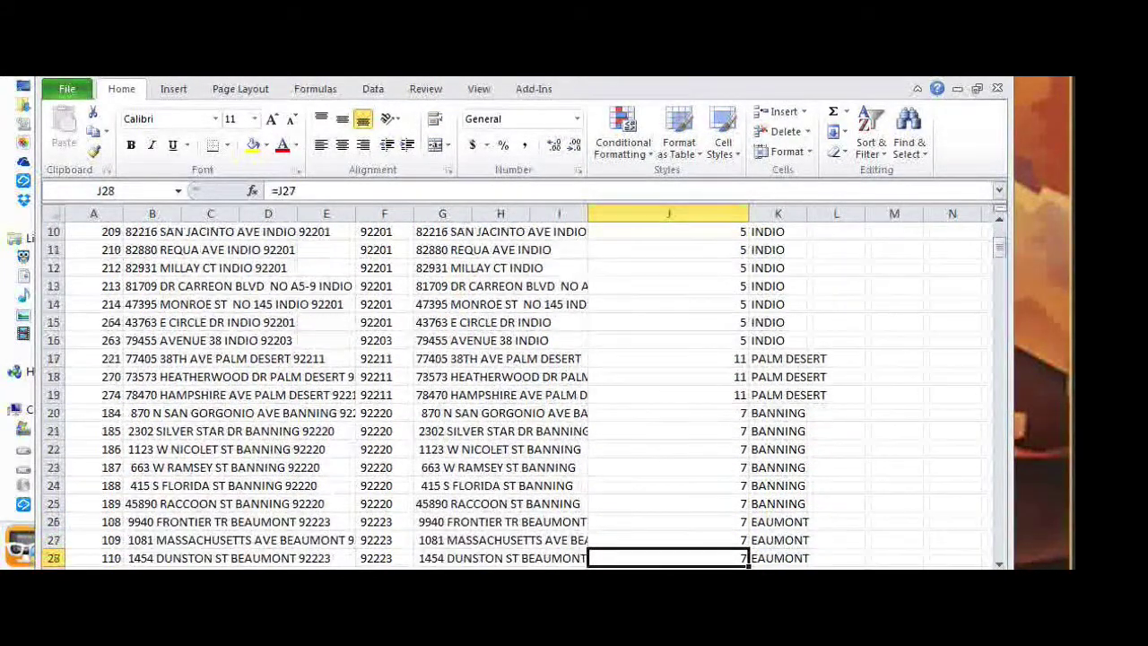
pyautogui.press('Down')
pyautogui.press('Down')
pyautogui.press('Down')
pyautogui.press('Down')
pyautogui.press('Down')
pyautogui.press('Down')
pyautogui.press('Down')
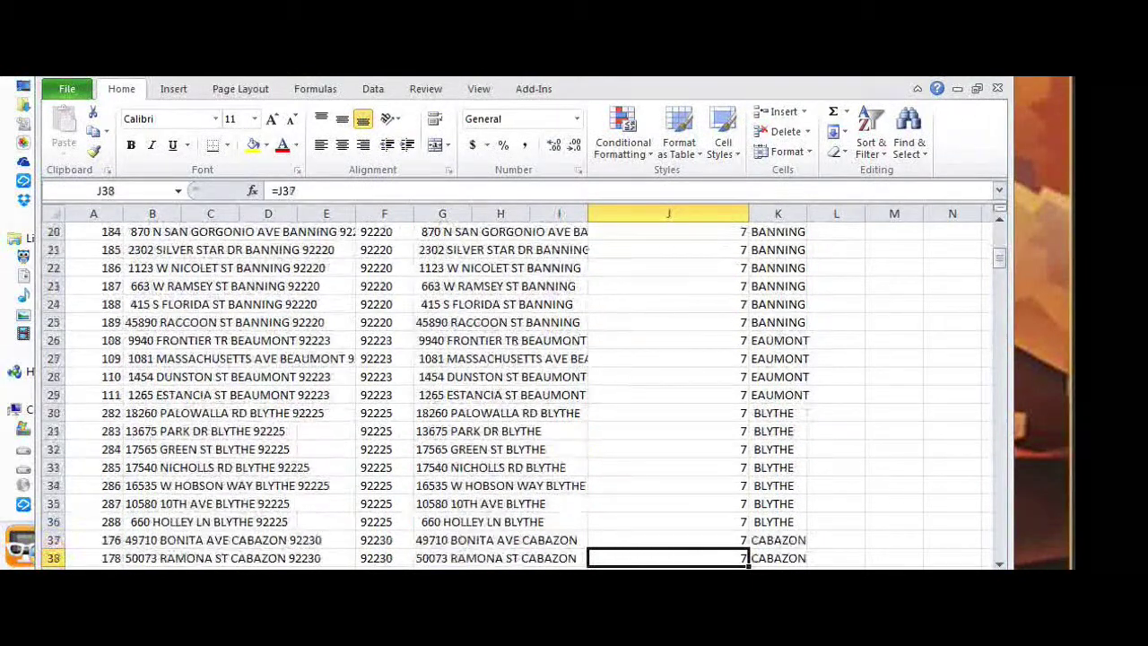
pyautogui.press('Up')
pyautogui.press('Up')
pyautogui.press('Up')
pyautogui.press('Up')
pyautogui.press('Up')
pyautogui.press('Up')
pyautogui.press('Up')
pyautogui.press('Up')
pyautogui.press('Up')
pyautogui.press('Up')
pyautogui.press('Up')
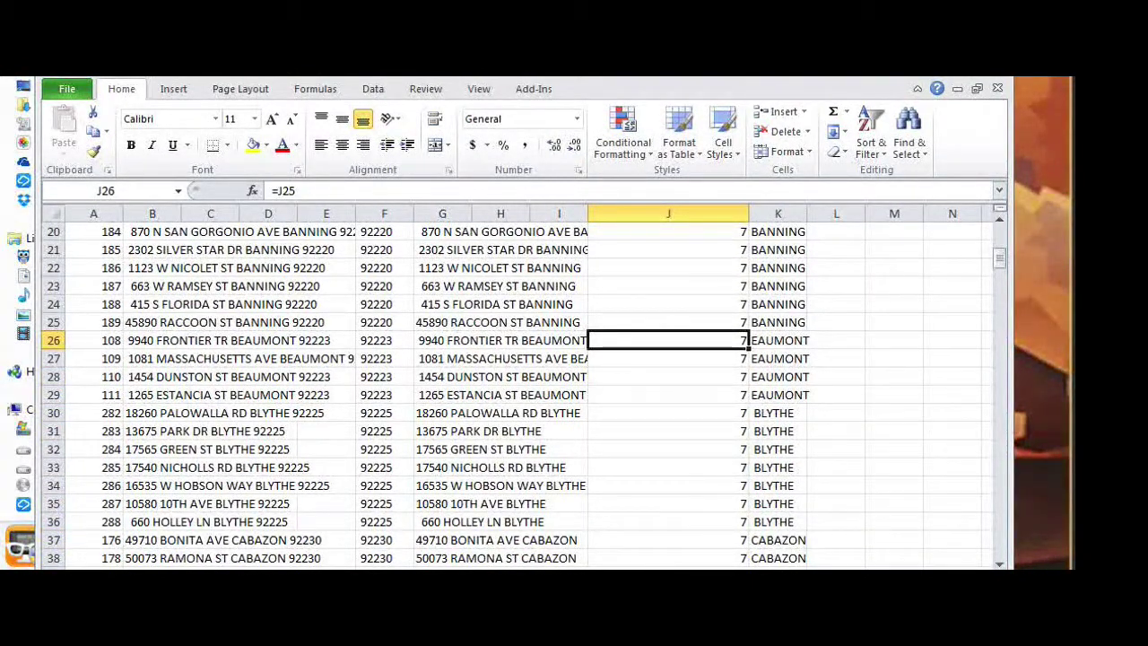
pyautogui.write('8')
pyautogui.press('Return')
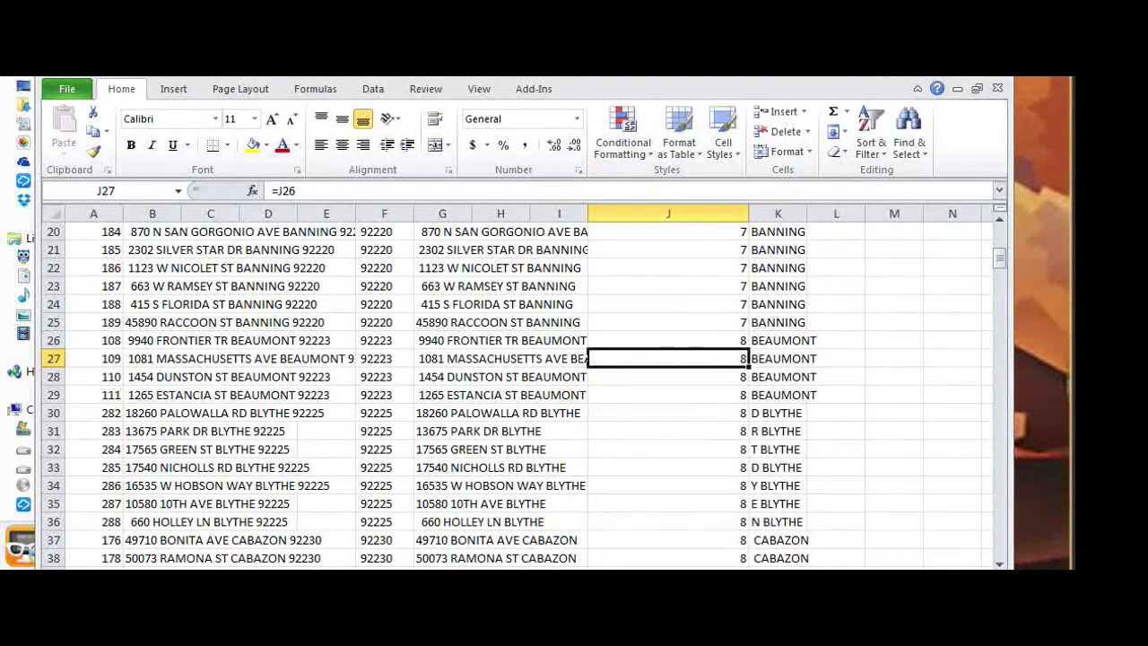
pyautogui.click(667, 339)
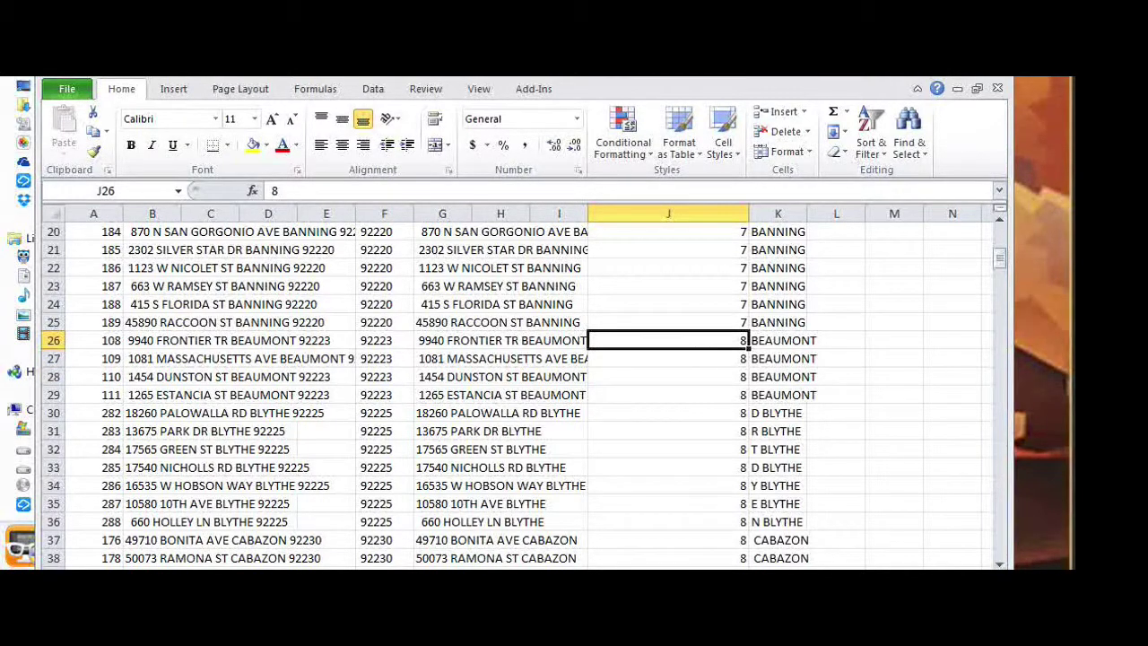
# Step: Widen column K to fit the city names and select L2 beside the first extracted city
pyautogui.press('Up')
pyautogui.press('Up')
pyautogui.press('Up')
pyautogui.press('Up')
pyautogui.press('Up')
pyautogui.press('Up')
pyautogui.press('Up')
pyautogui.press('Up')
pyautogui.press('Up')
pyautogui.press('Up')
pyautogui.press('Up')
pyautogui.press('Up')
pyautogui.press('Up')
pyautogui.press('Up')
pyautogui.press('Up')
pyautogui.press('Up')
pyautogui.press('Up')
pyautogui.press('Up')
pyautogui.press('Up')
pyautogui.press('Up')
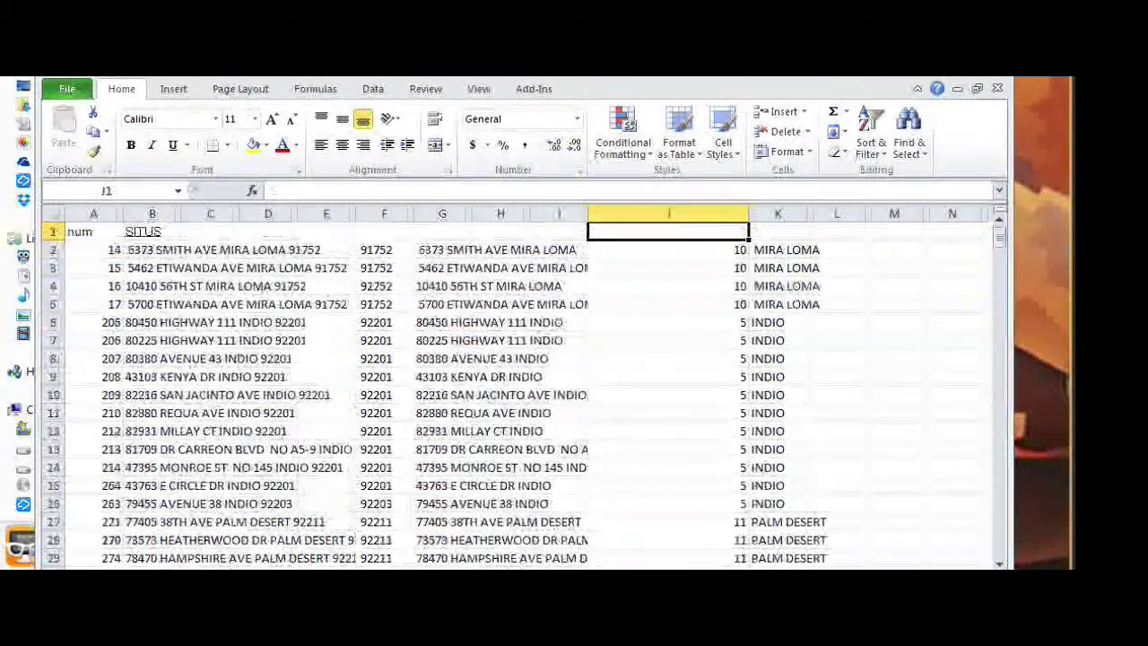
pyautogui.press('Right')
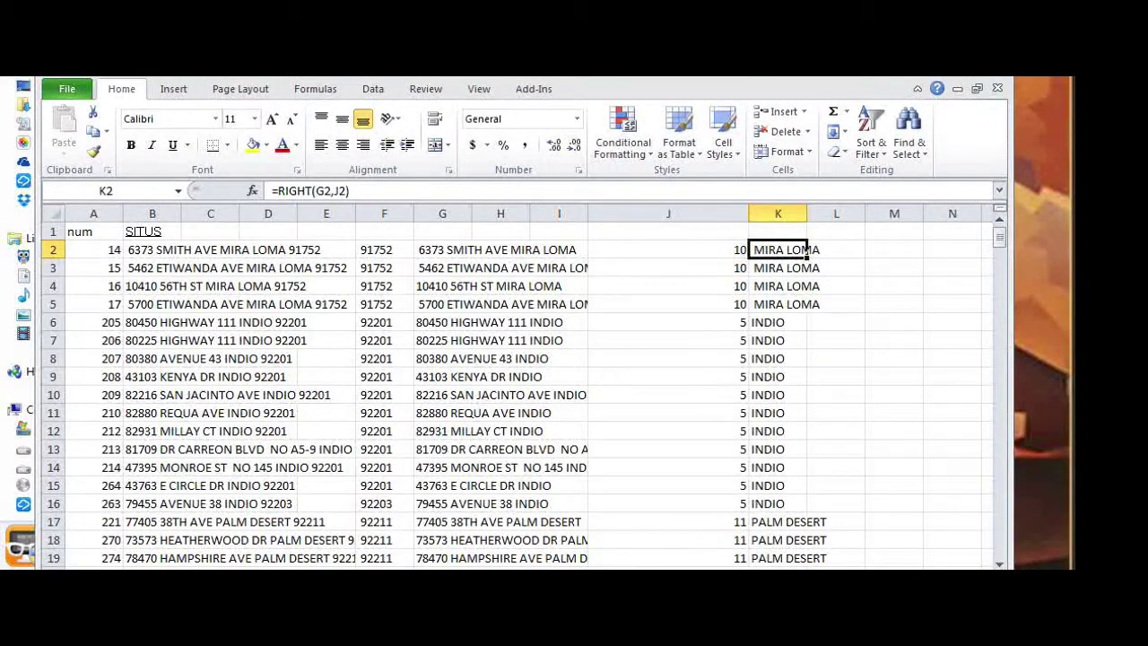
pyautogui.moveTo(807, 213); pyautogui.dragTo(844, 213)
pyautogui.press('Right')
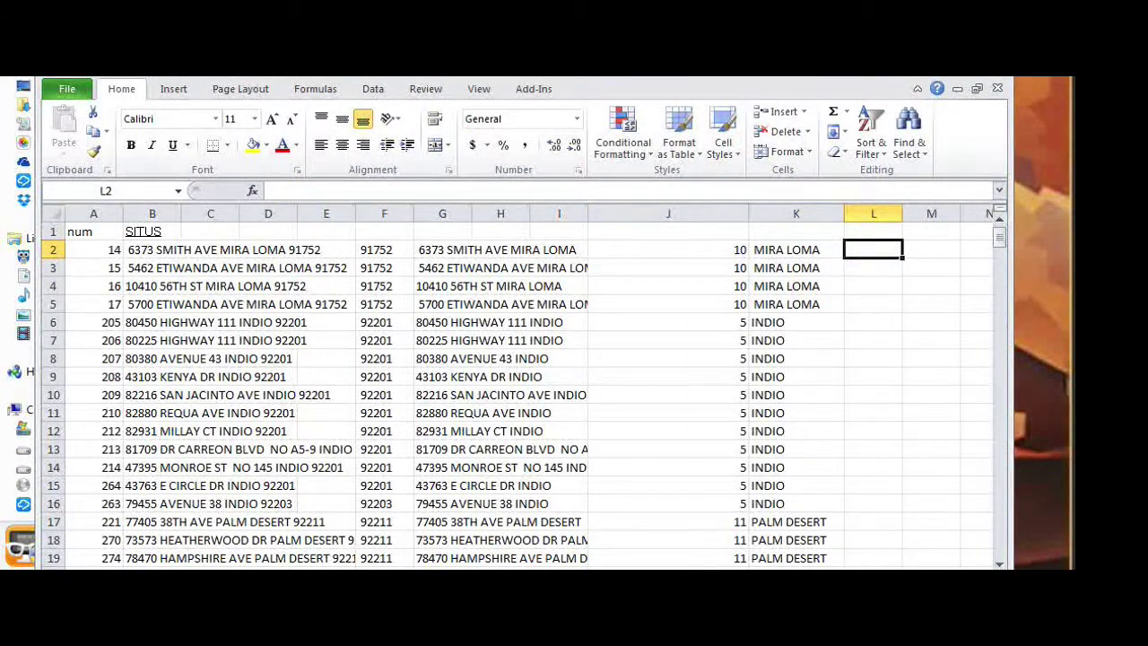
pyautogui.write('=')
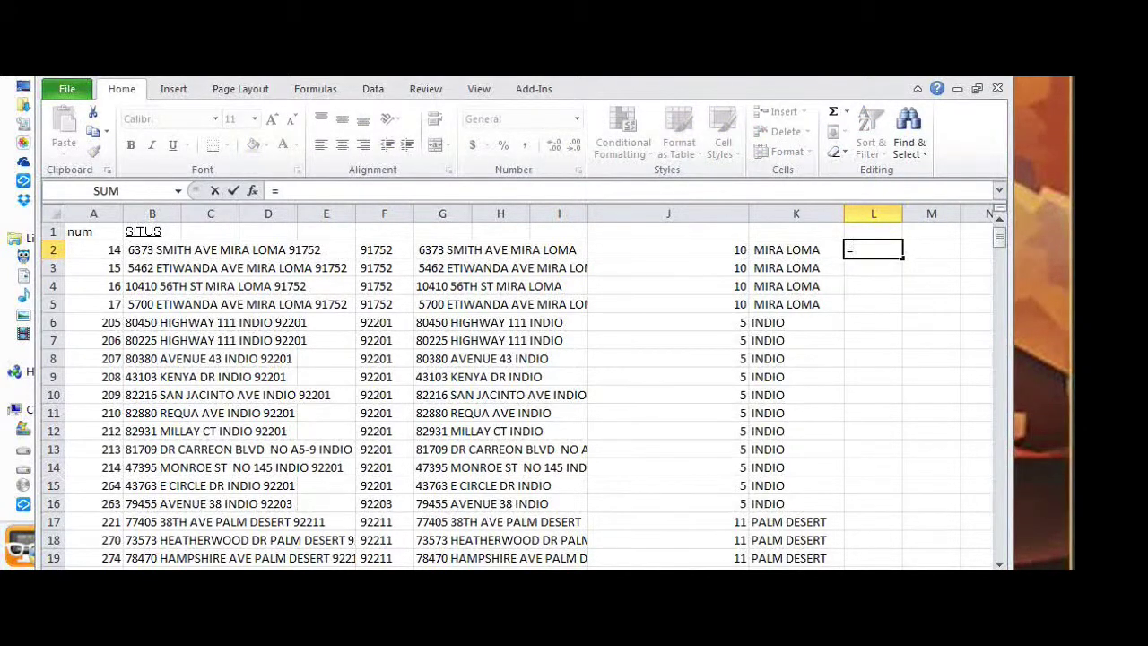
pyautogui.write('len(')
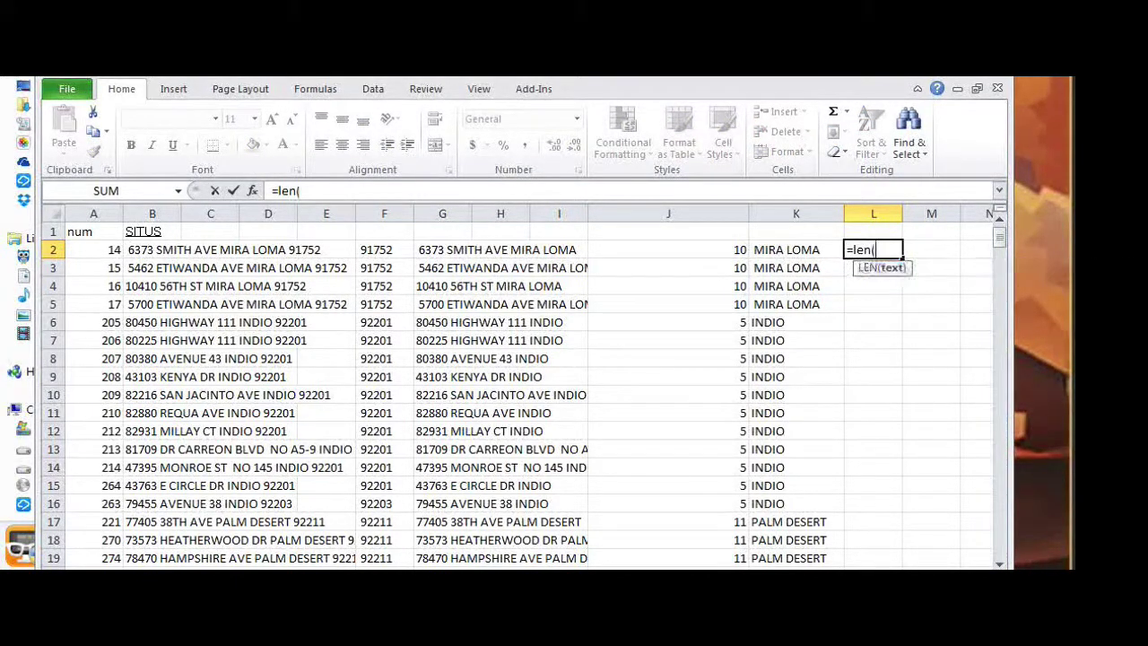
pyautogui.press('Left')
pyautogui.press('Left')
pyautogui.press('Left')
pyautogui.press('Left')
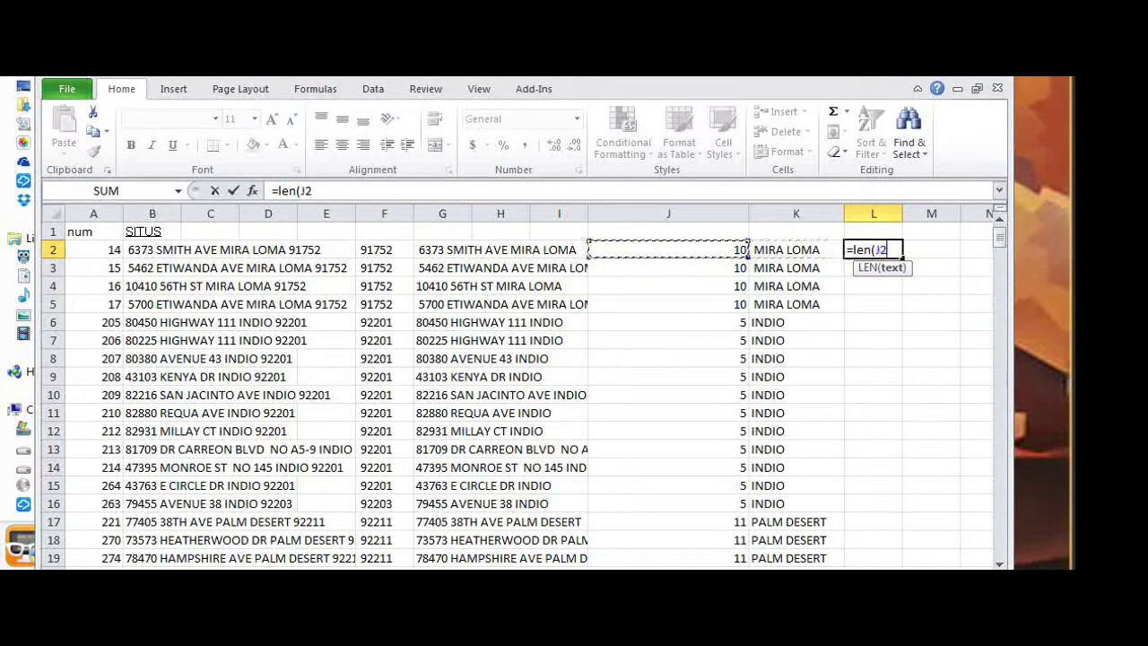
pyautogui.press('Left')
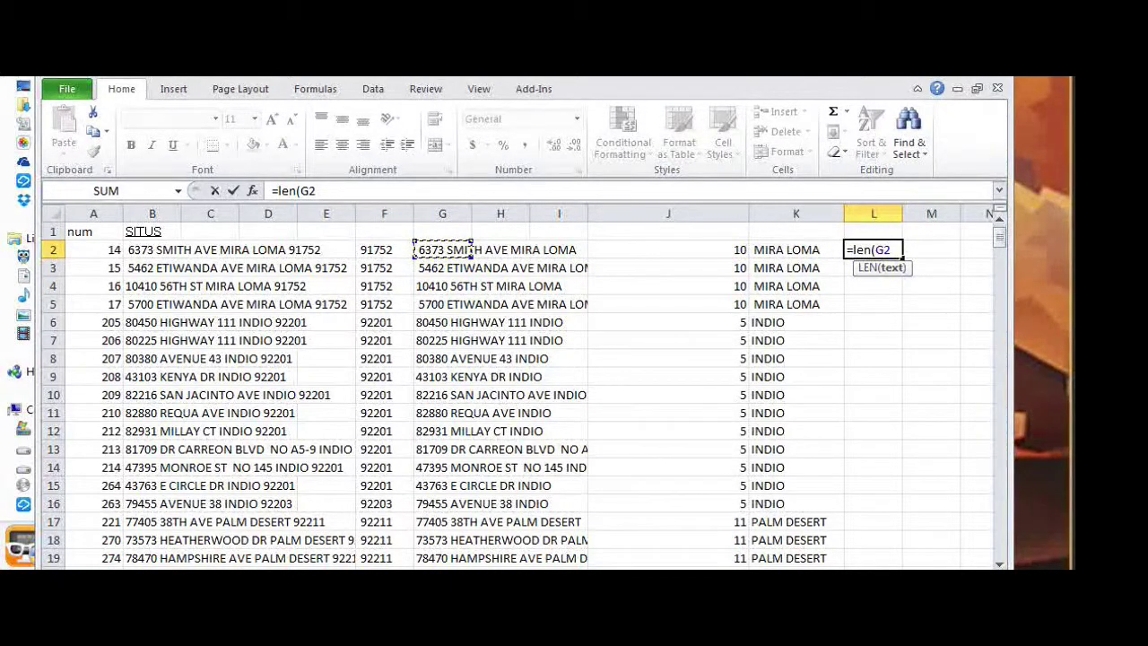
pyautogui.press('Escape')
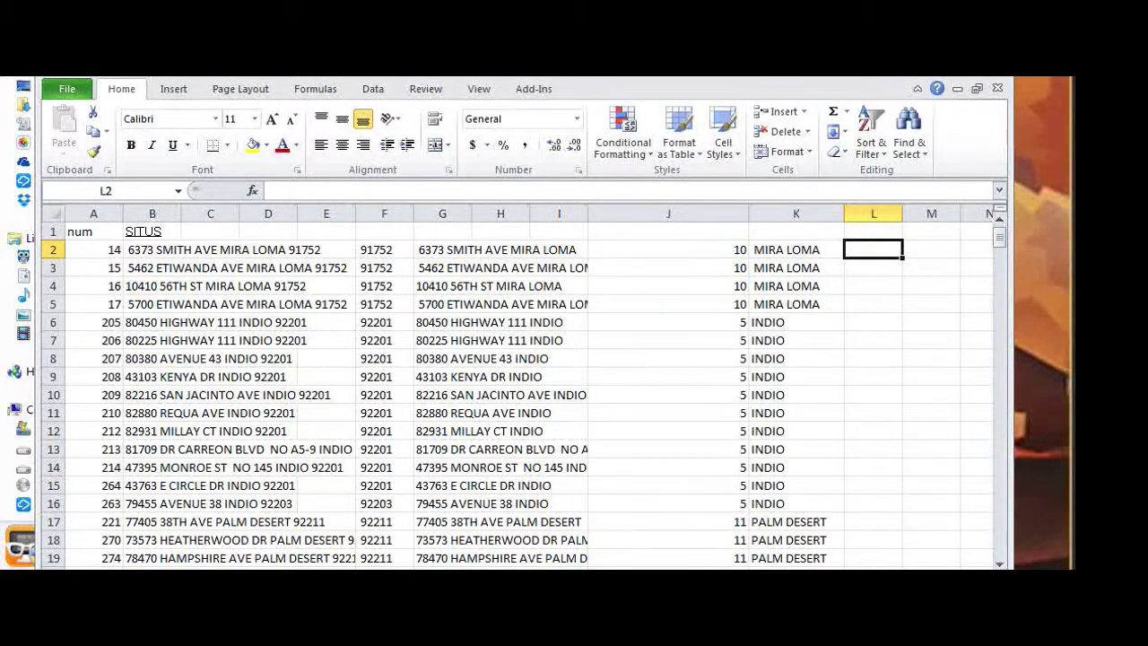
# Step: Enter the formula =LEFT(G2,LEN(G2)-LEN(K2)) in L2 to extract the street address without the city
pyautogui.write('=left(')
pyautogui.press('Left')
pyautogui.press('Left')
pyautogui.press('Left')
pyautogui.press('Left')
pyautogui.press('Left')
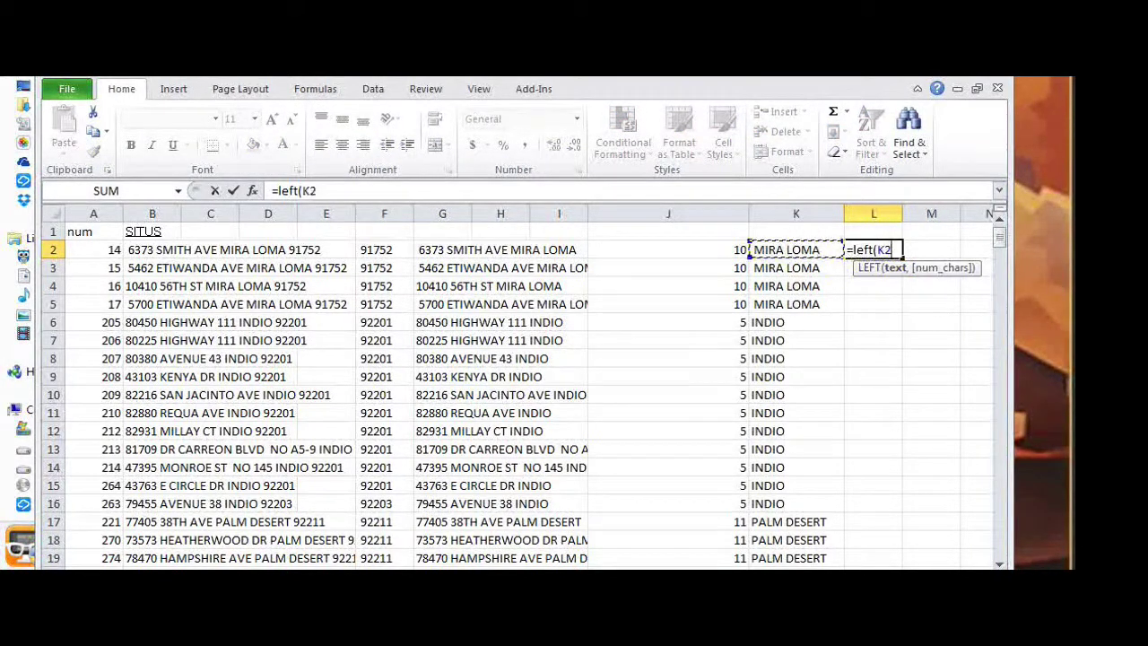
pyautogui.write(',len')
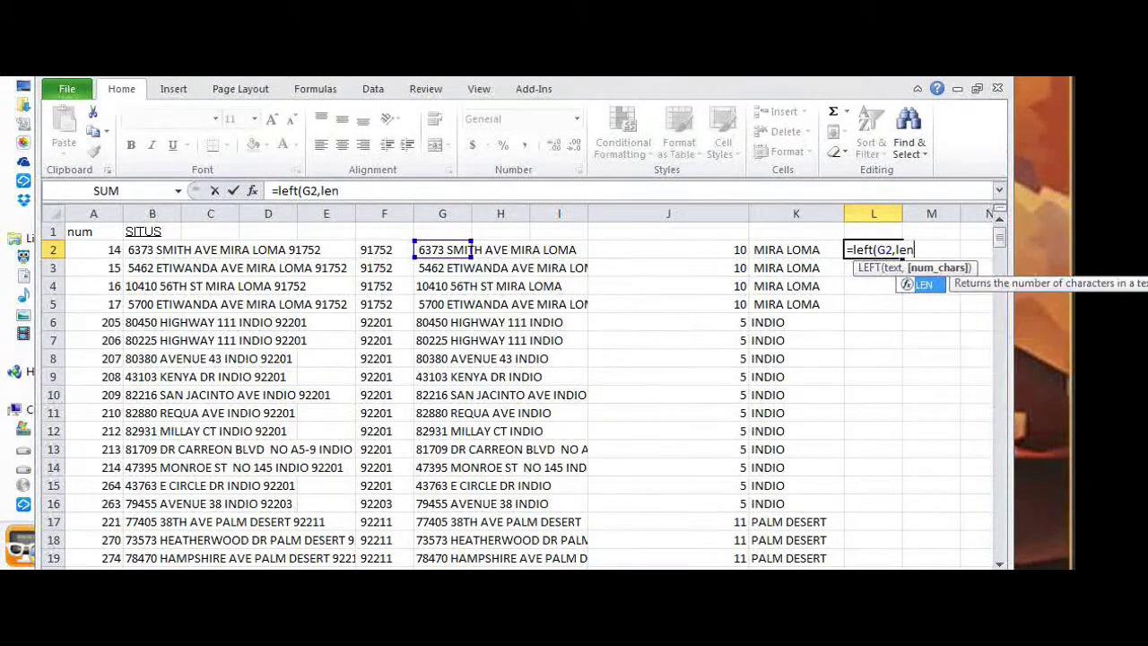
pyautogui.write('(')
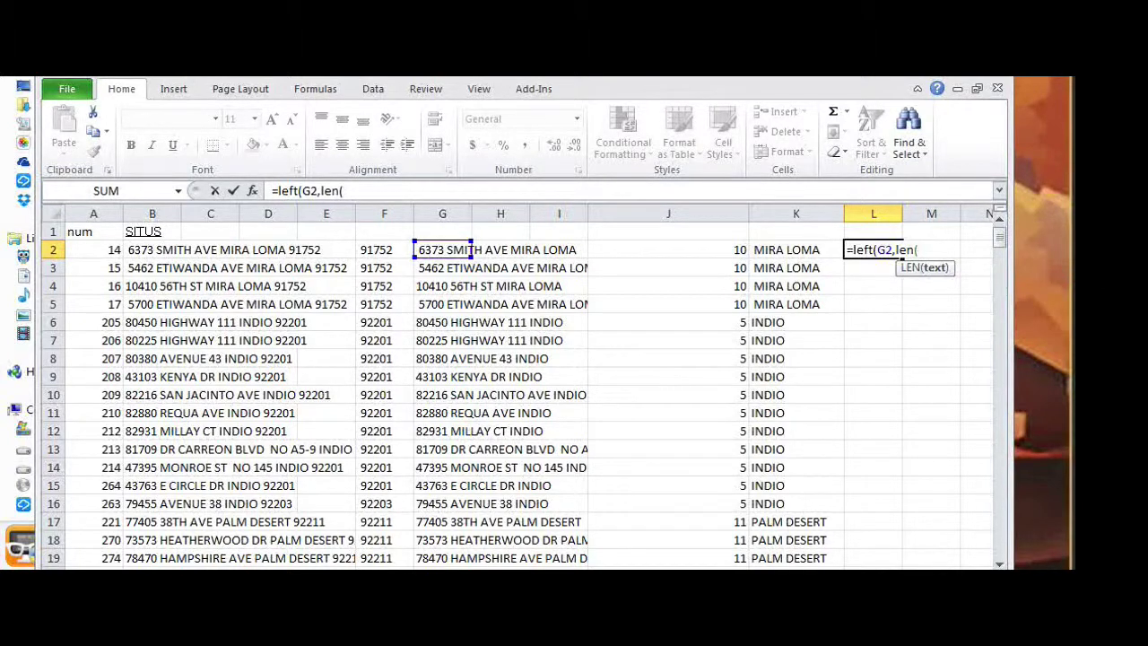
pyautogui.press('Left')
pyautogui.press('Left')
pyautogui.press('Left')
pyautogui.press('Left')
pyautogui.press('Left')
pyautogui.write(')')
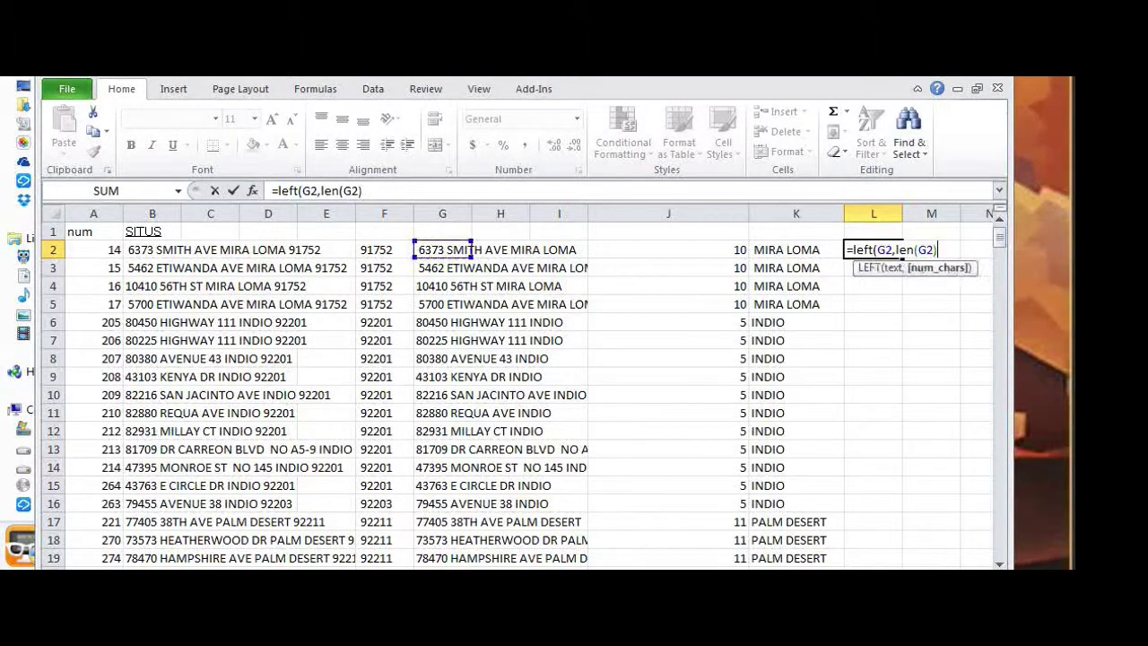
pyautogui.write('-len(')
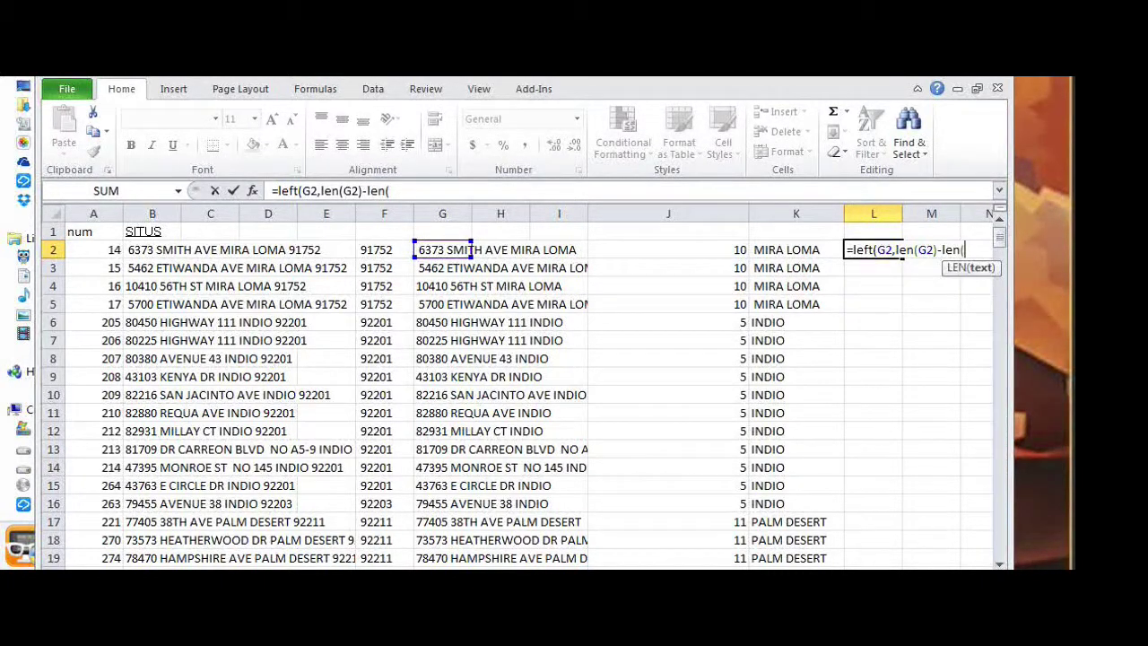
pyautogui.press('Down')
pyautogui.press('Left')
pyautogui.press('Up')
pyautogui.write('))')
pyautogui.press('Return')
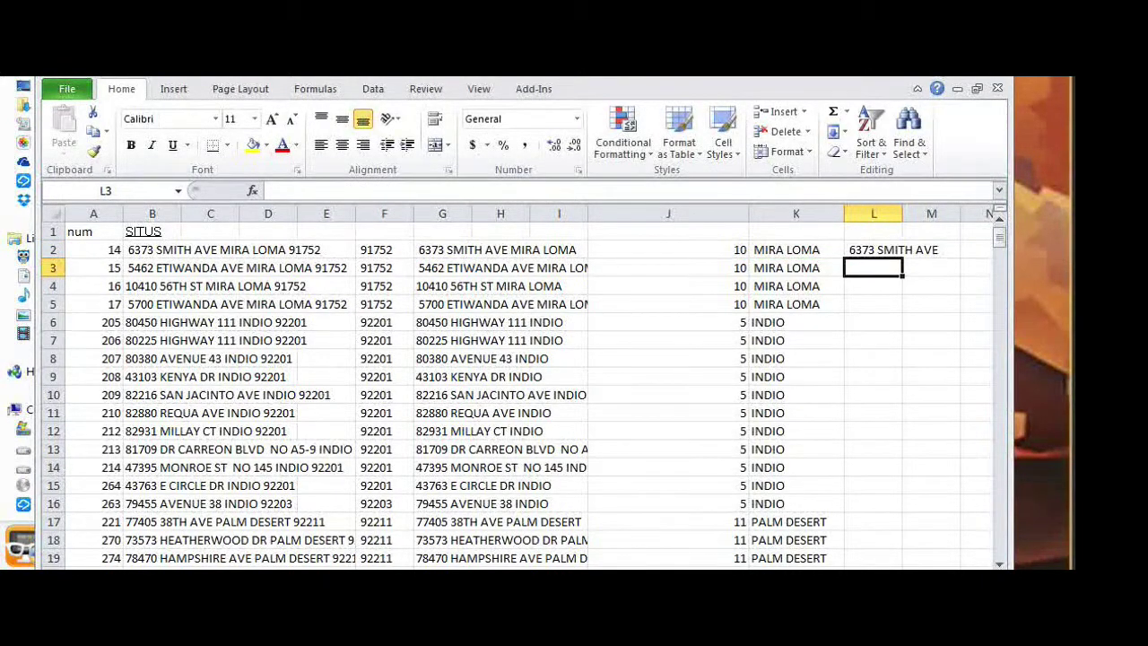
# Step: Copy the street address formula in L2 down through L19 and widen column L to fit the addresses
pyautogui.moveTo(1012, 386); pyautogui.dragTo(1128, 385)
pyautogui.click(899, 249)
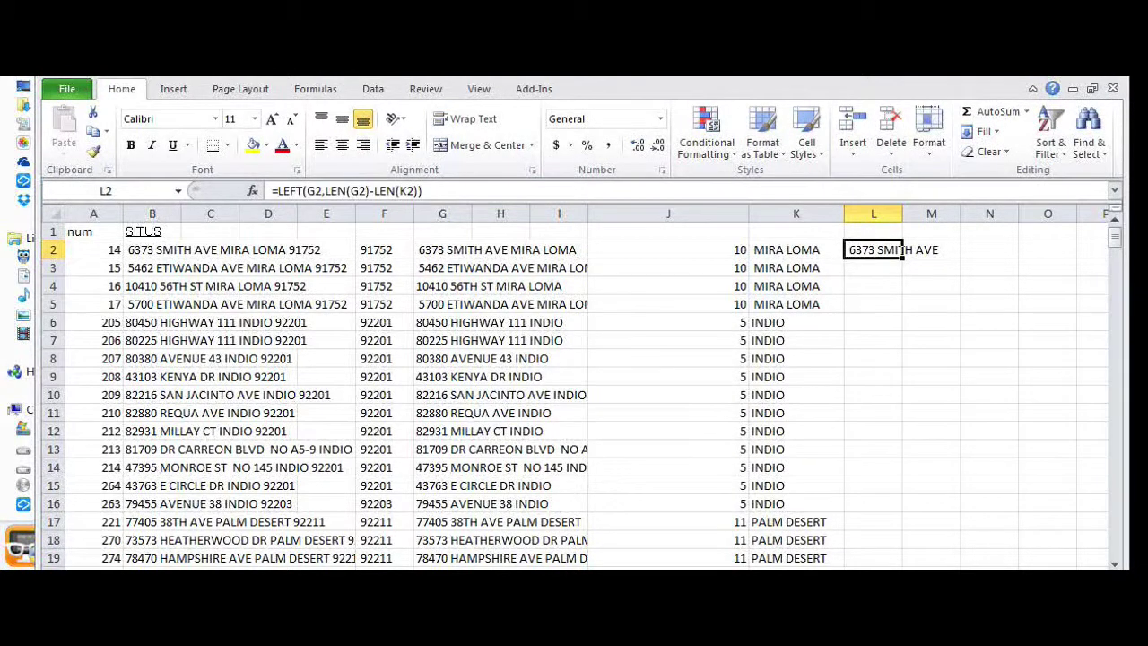
pyautogui.hotkey('ctrl', 'c')
pyautogui.moveTo(897, 249); pyautogui.dragTo(884, 557)
pyautogui.press('Return')
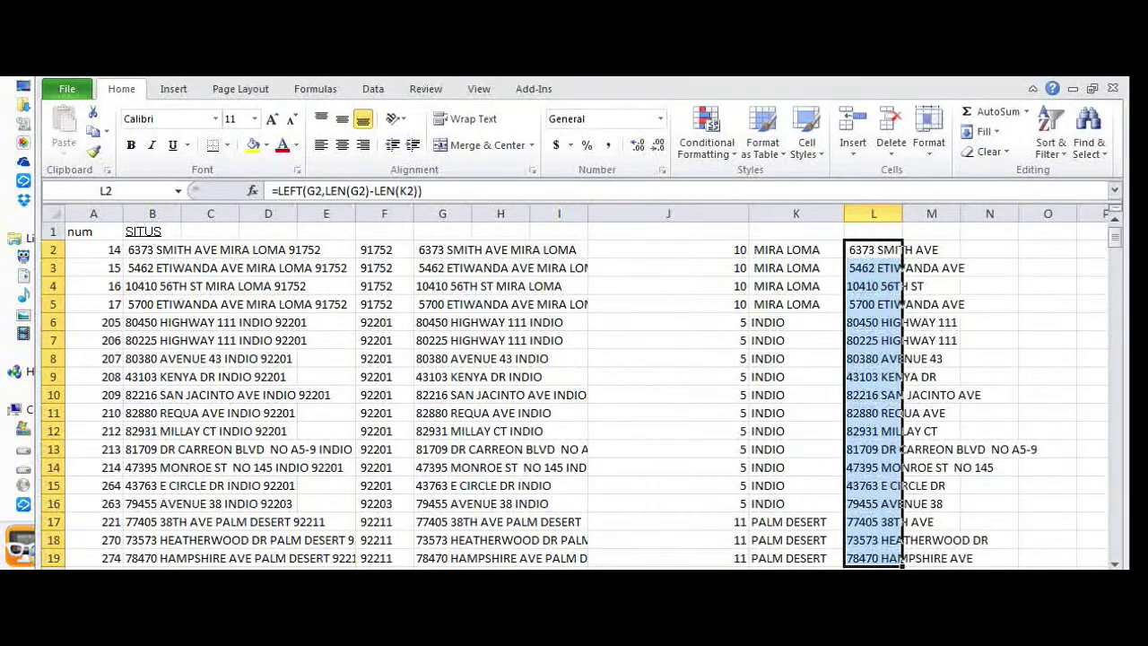
pyautogui.press('Up')
pyautogui.press('Down')
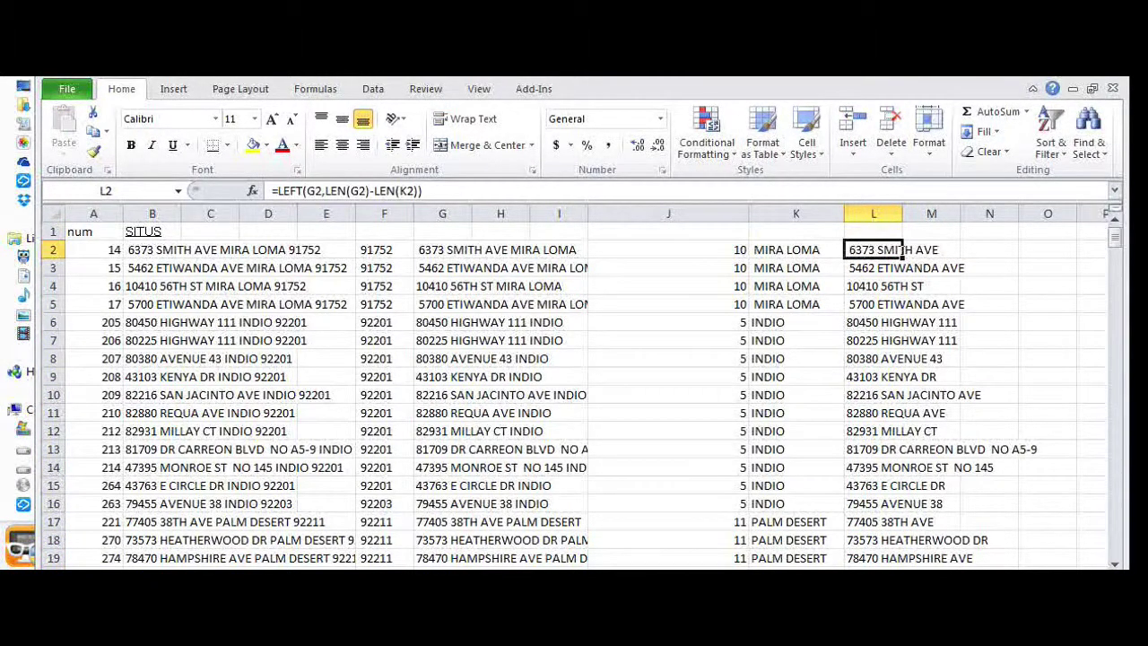
pyautogui.moveTo(902, 214); pyautogui.dragTo(972, 214)
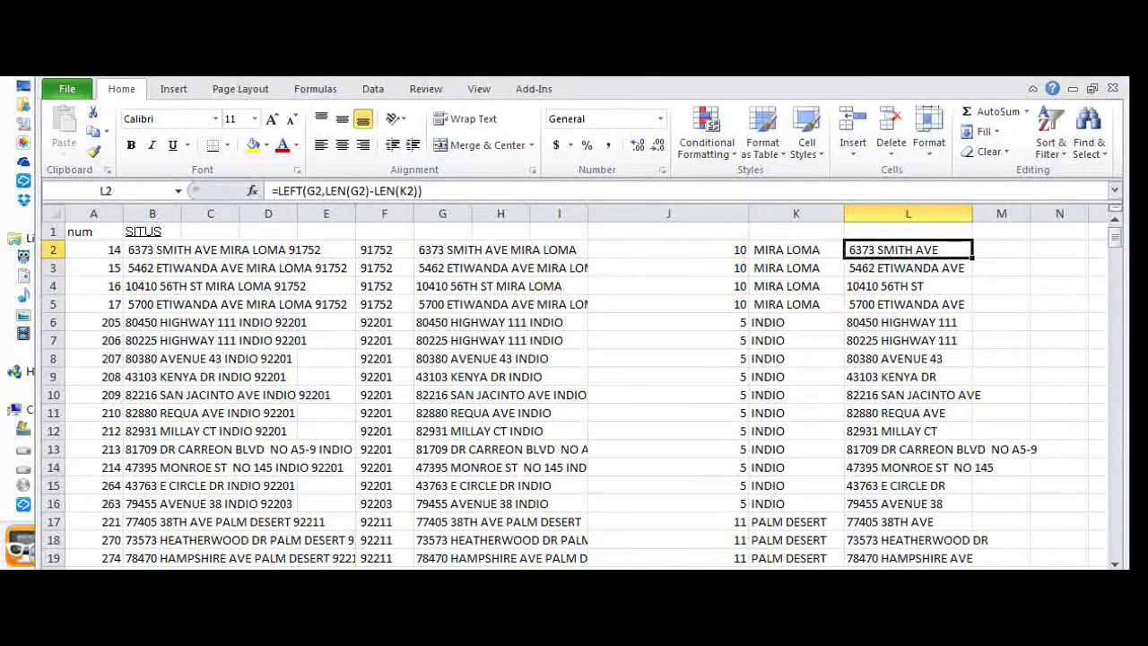
# Step: Enter the formula =K2 in M2 to place the city name beside the street address
pyautogui.click(1000, 249)
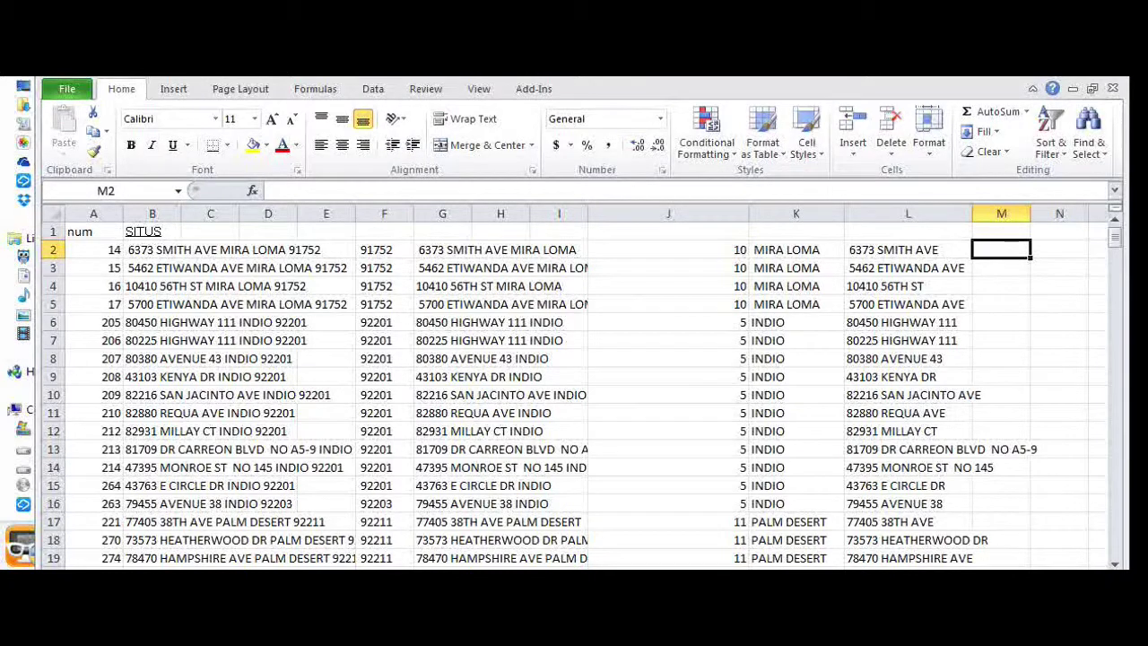
pyautogui.write('=K2')
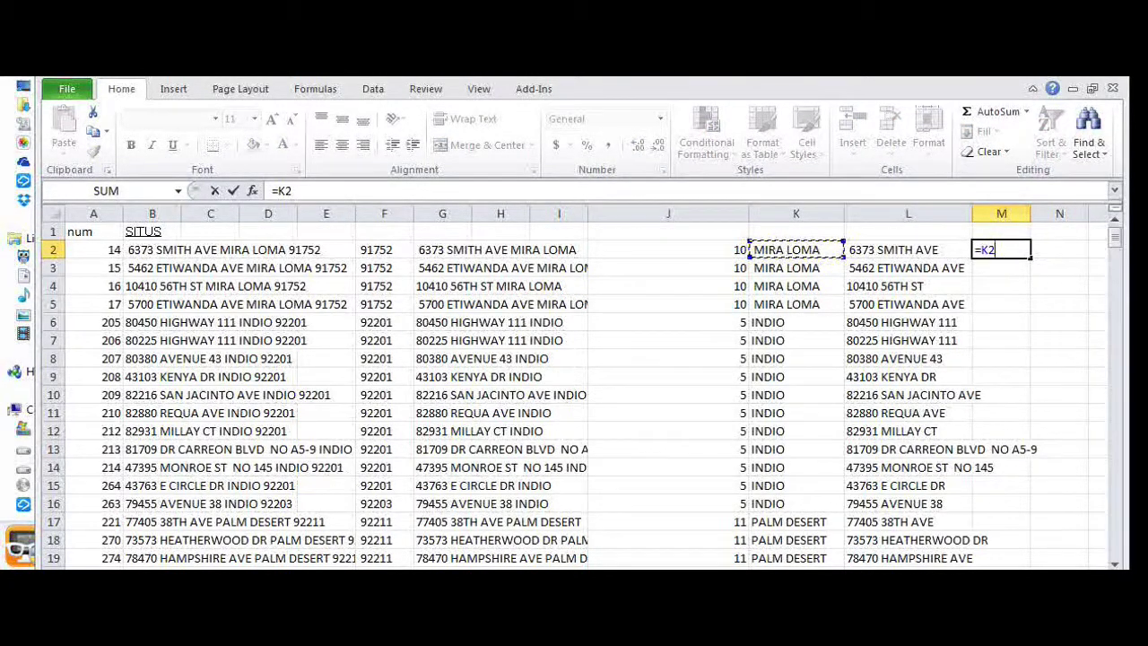
pyautogui.press('Return')
# Step: Reference the ZIP code from F2 in N2 and widen column M to fit the city name
pyautogui.press('Up')
pyautogui.press('Right')
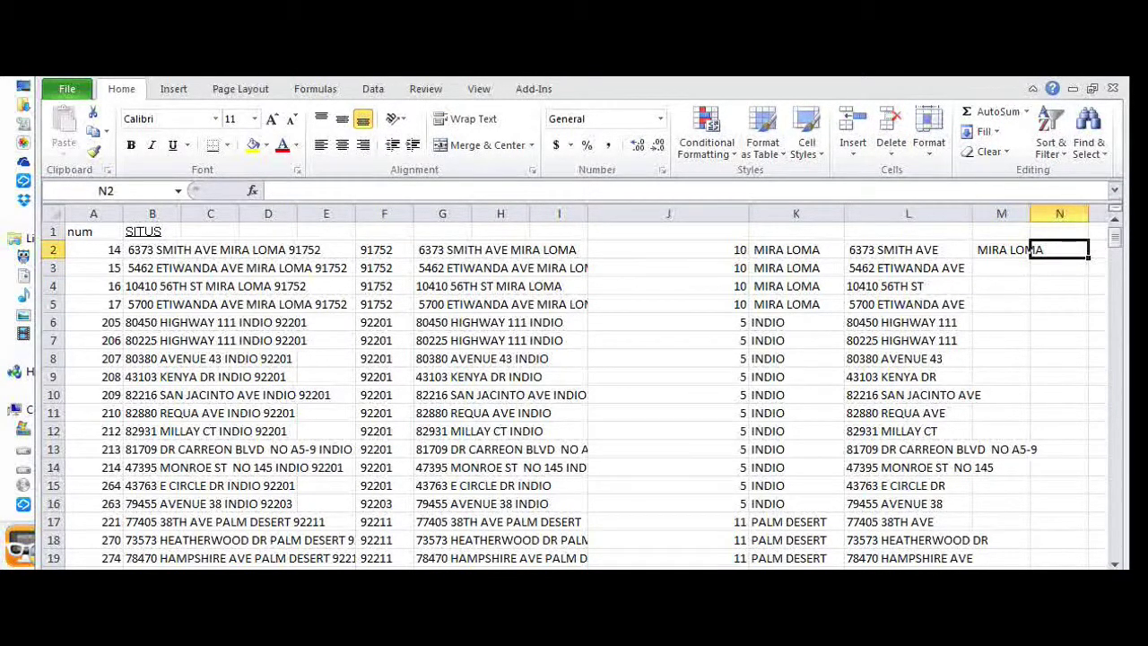
pyautogui.write('=')
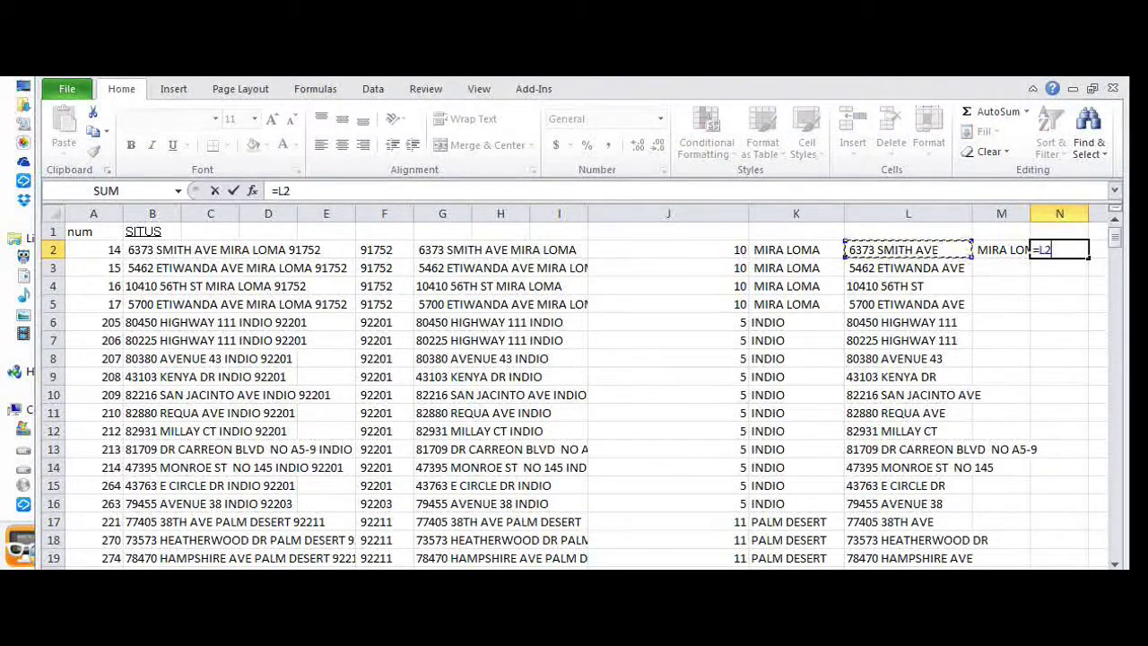
pyautogui.press('Left')
pyautogui.press('Left')
pyautogui.press('Left')
pyautogui.press('Left')
pyautogui.press('Left')
pyautogui.press('Left')
pyautogui.press('Return')
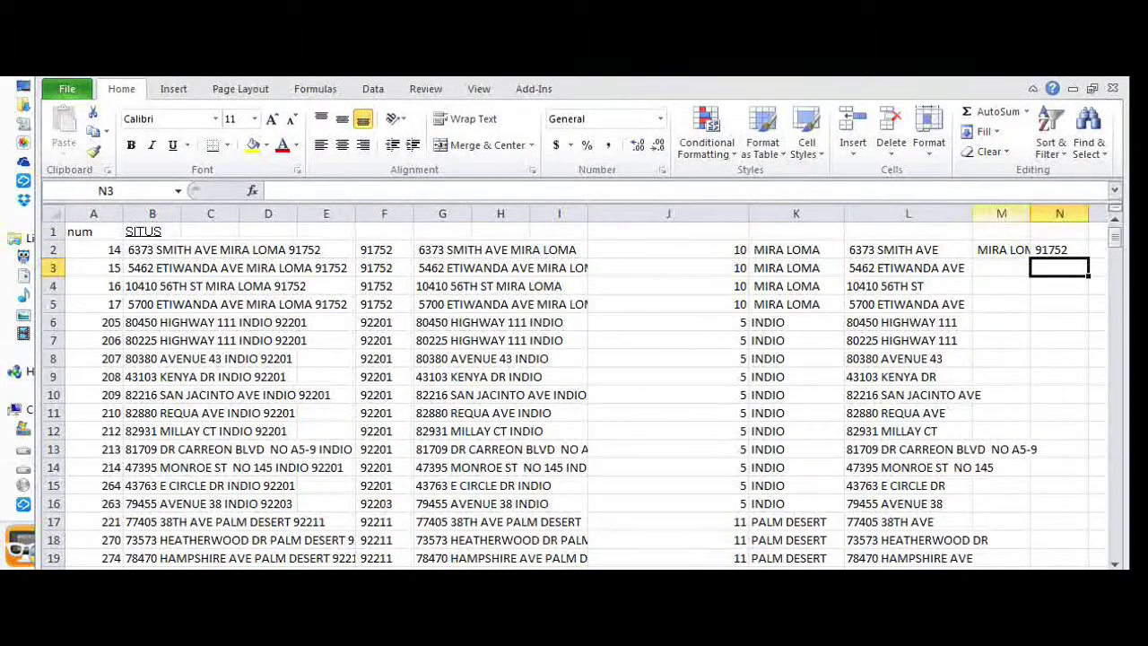
pyautogui.moveTo(1030, 213); pyautogui.dragTo(1056, 213)
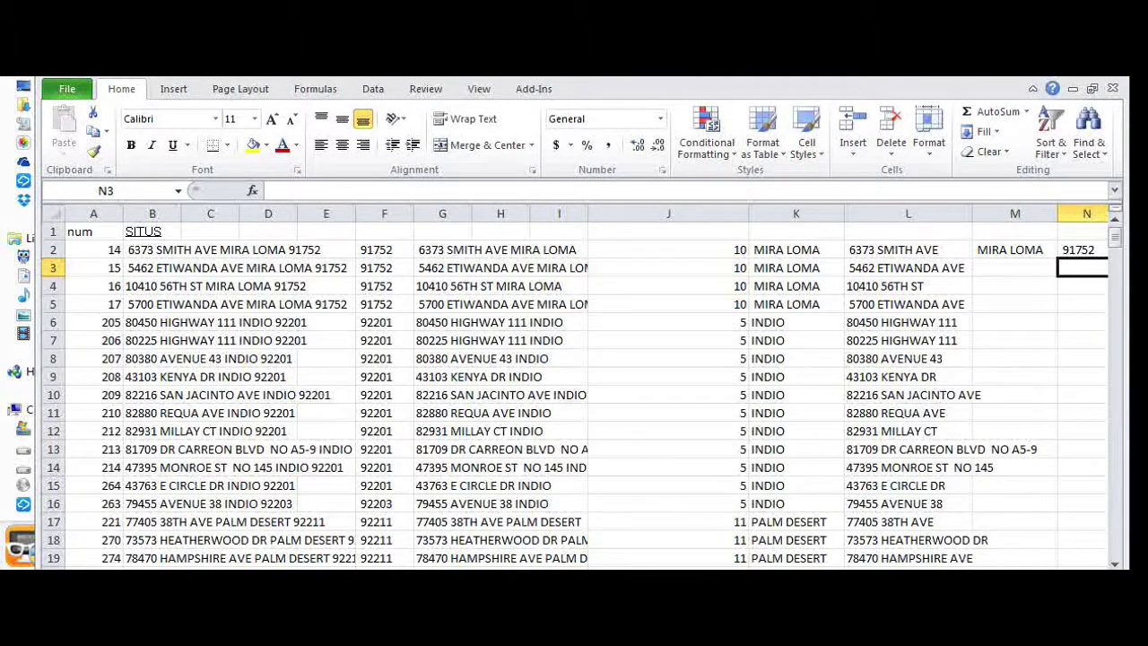
# Step: Copy the city and ZIP code formulas in M2:N2 down the address rows beside the street addresses
pyautogui.click(1014, 249)
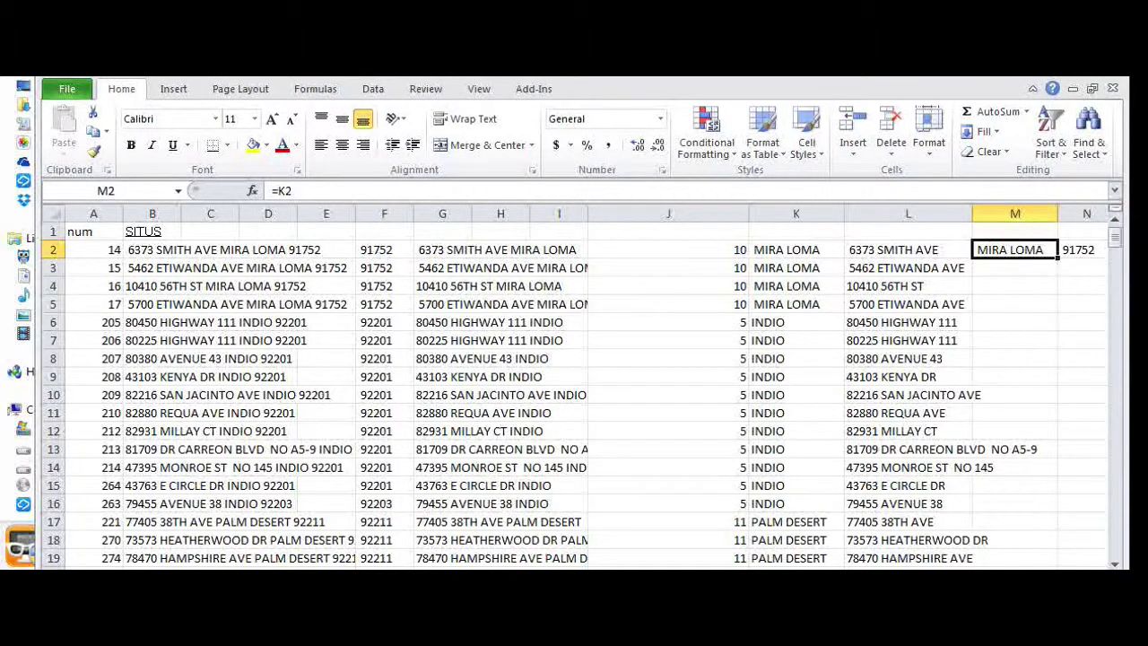
pyautogui.hotkey('shift', 'Right')
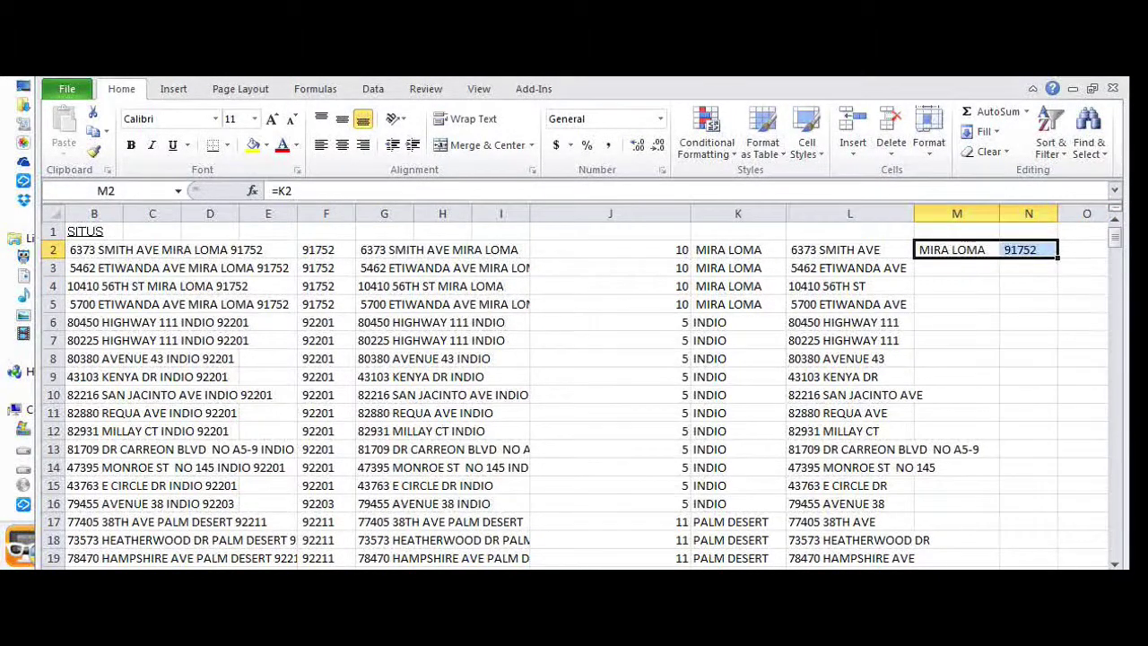
pyautogui.hotkey('ctrl', 'c')
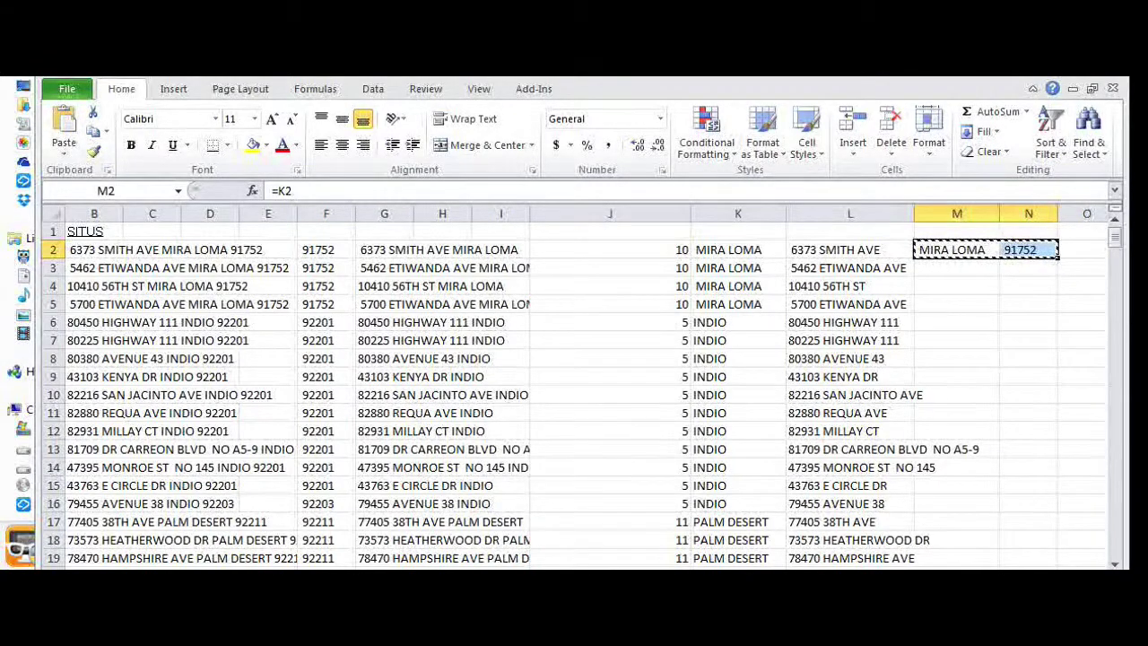
pyautogui.hotkey('shift', 'Down')
pyautogui.hotkey('shift', 'Down')
pyautogui.hotkey('shift', 'Down')
pyautogui.hotkey('shift', 'Down')
pyautogui.hotkey('shift', 'Down')
pyautogui.hotkey('shift', 'Down')
pyautogui.hotkey('shift', 'Down')
pyautogui.hotkey('shift', 'Down')
pyautogui.hotkey('shift', 'Down')
pyautogui.hotkey('shift', 'Down')
pyautogui.hotkey('shift', 'Down')
pyautogui.hotkey('shift', 'Down')
pyautogui.hotkey('shift', 'Down')
pyautogui.hotkey('shift', 'Down')
pyautogui.hotkey('shift', 'Down')
pyautogui.hotkey('shift', 'Down')
pyautogui.hotkey('shift', 'Down')
pyautogui.hotkey('shift', 'Down')
pyautogui.hotkey('shift', 'Down')
pyautogui.hotkey('shift', 'Down')
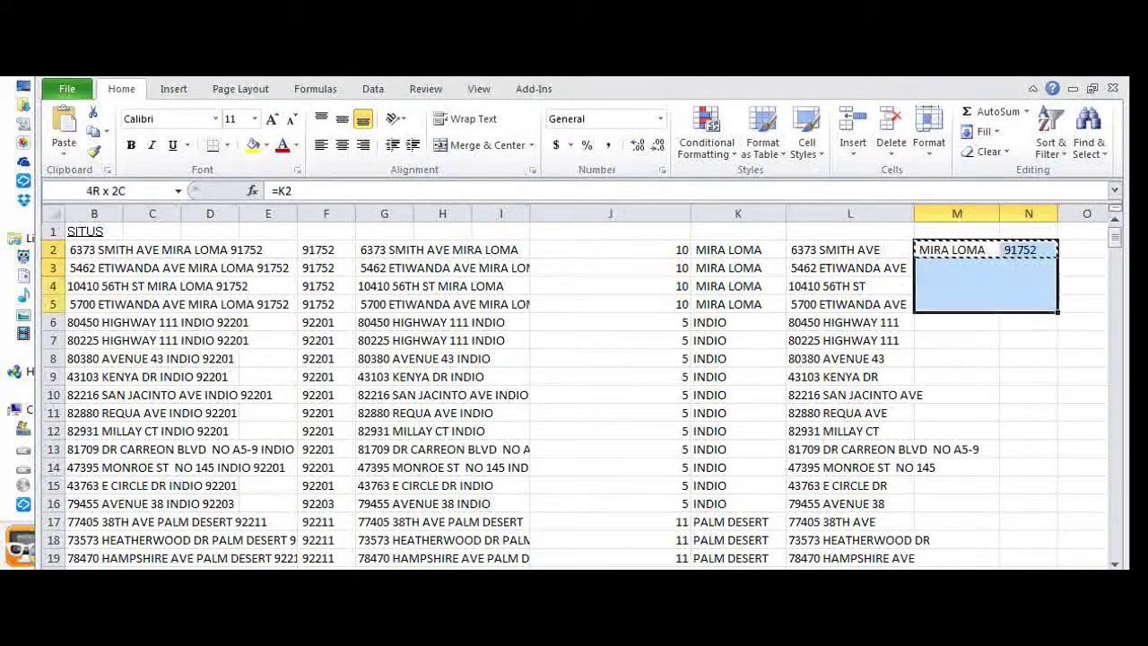
pyautogui.hotkey('shift', 'Down')
pyautogui.hotkey('shift', 'Down')
pyautogui.hotkey('shift', 'Down')
pyautogui.hotkey('shift', 'Down')
pyautogui.press('Return')
pyautogui.press('Up')
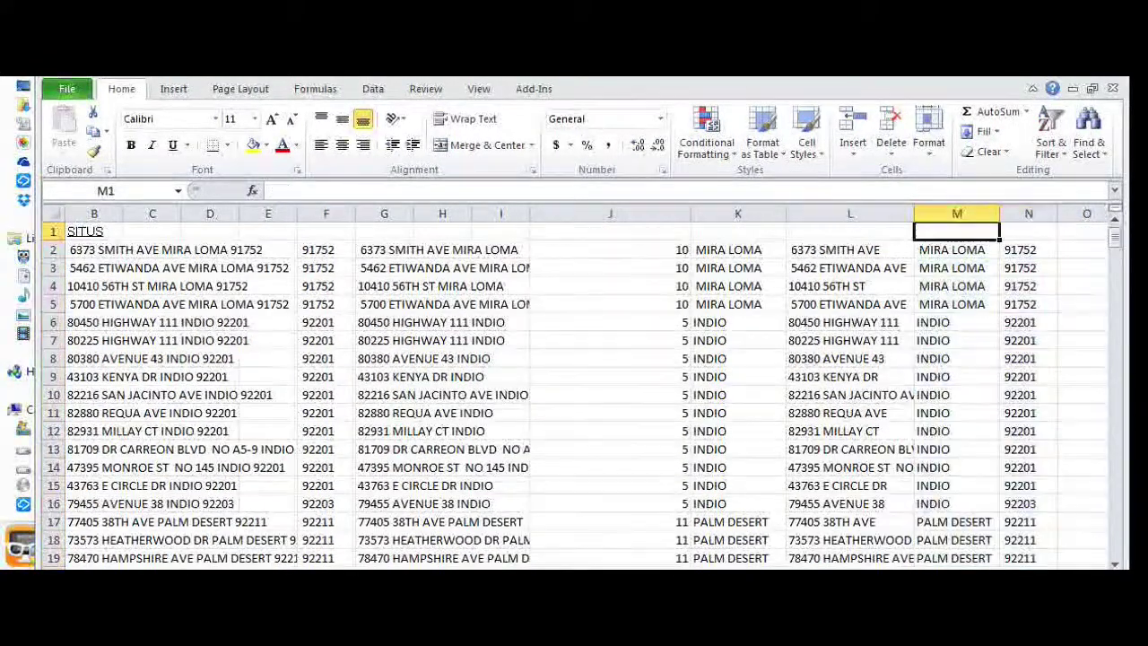
pyautogui.click(956, 250)
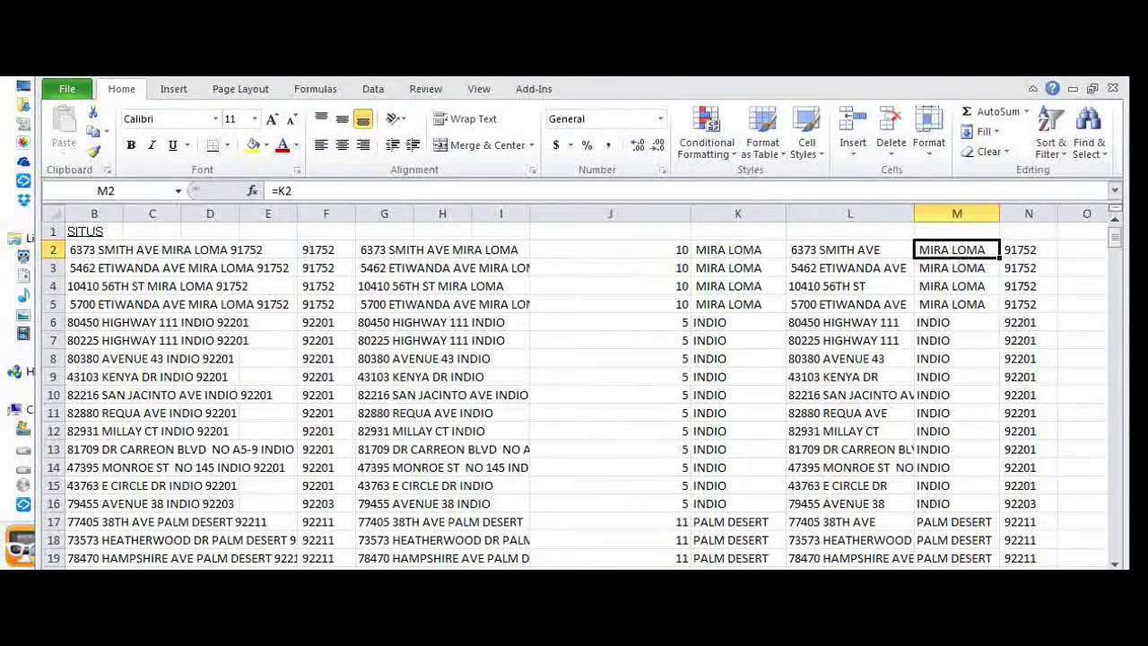